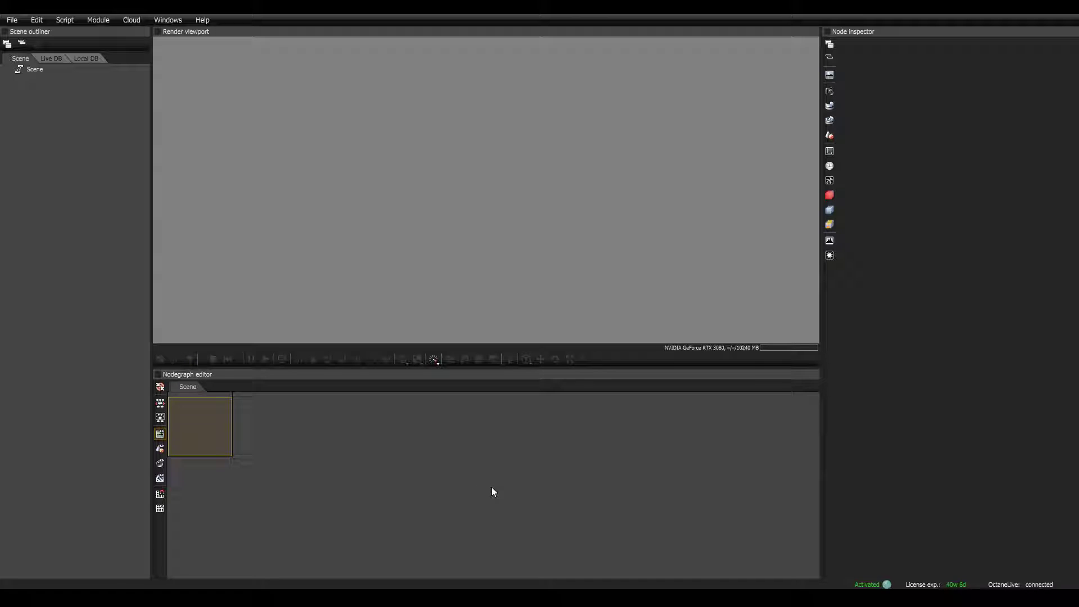
Step: Add a Render target node to the nodegraph, select it and move it lower in the graph
{"action": "right_click", "coordinate": [504, 477]}
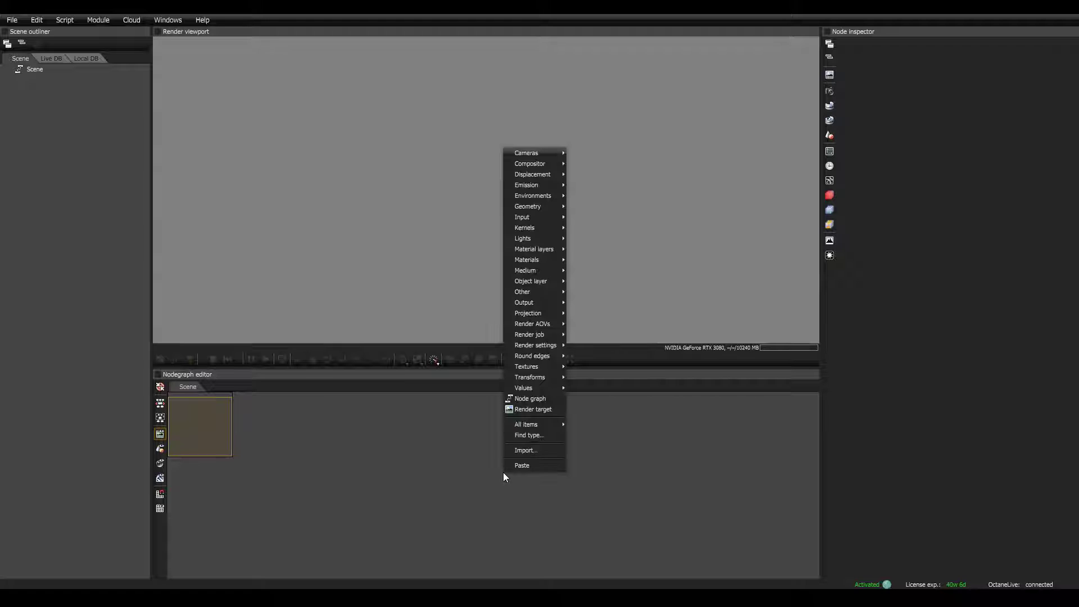
{"action": "left_click", "coordinate": [527, 409]}
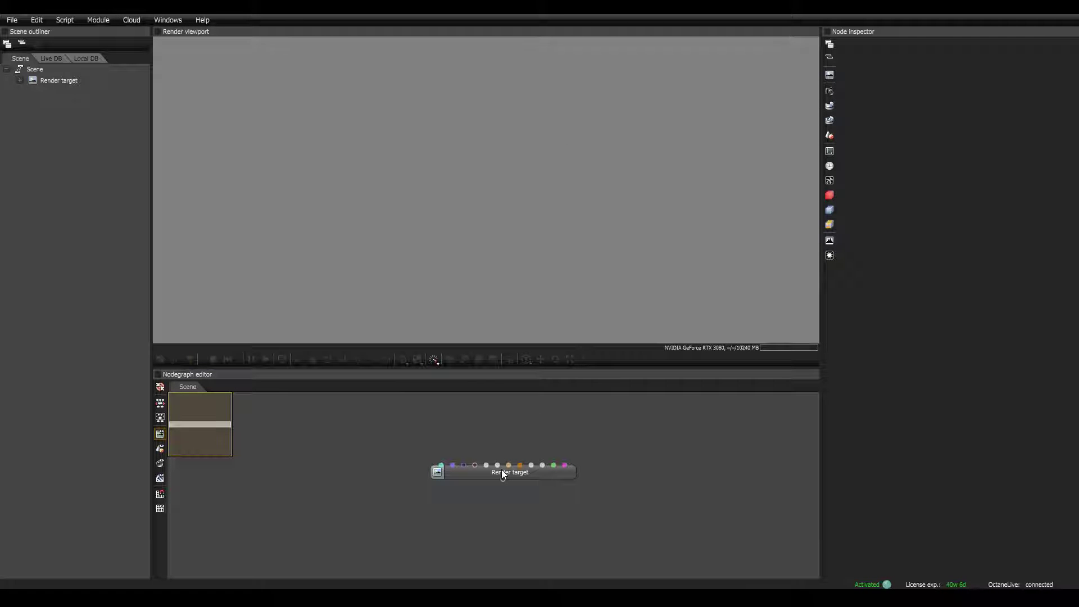
{"action": "left_click", "coordinate": [448, 476]}
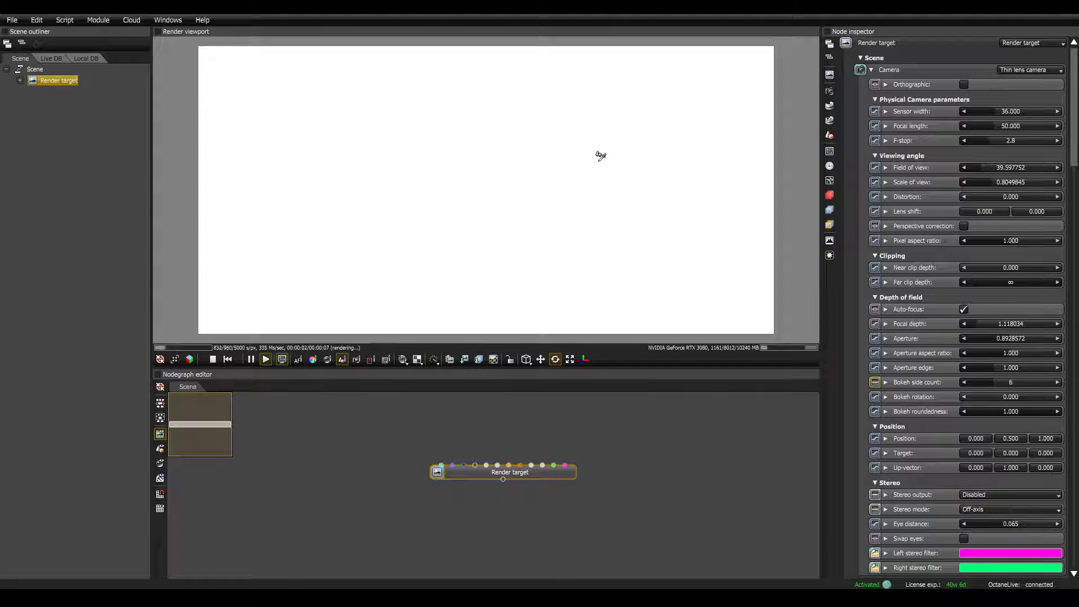
{"action": "left_click_drag", "start_coordinate": [511, 480], "coordinate": [502, 540]}
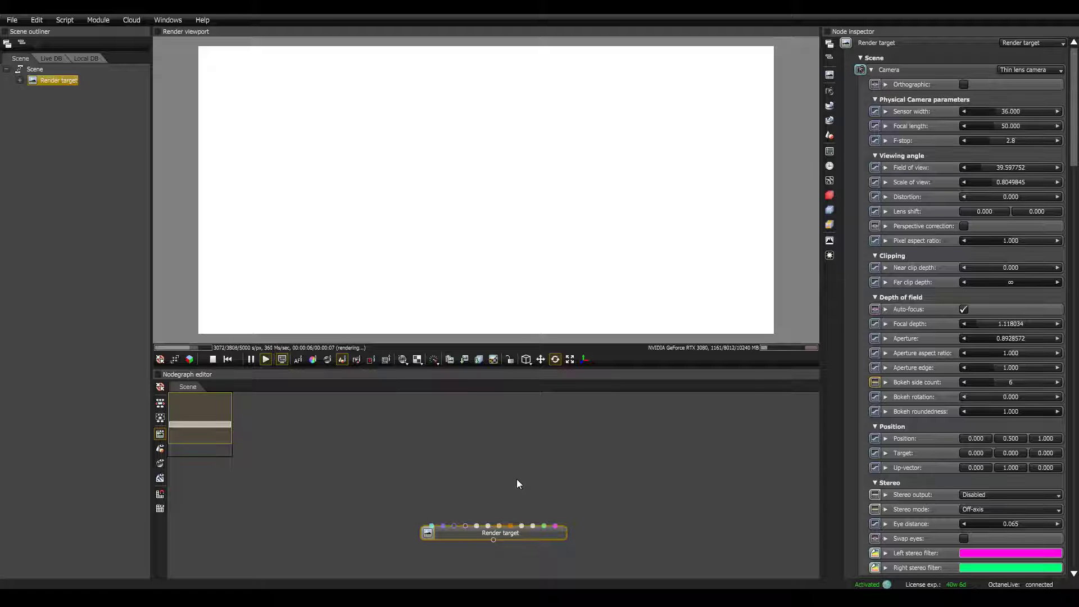
Step: Add a Thin lens camera node through the 'camera' node search
{"action": "right_click", "coordinate": [517, 479]}
{"action": "type", "text": "camera"}
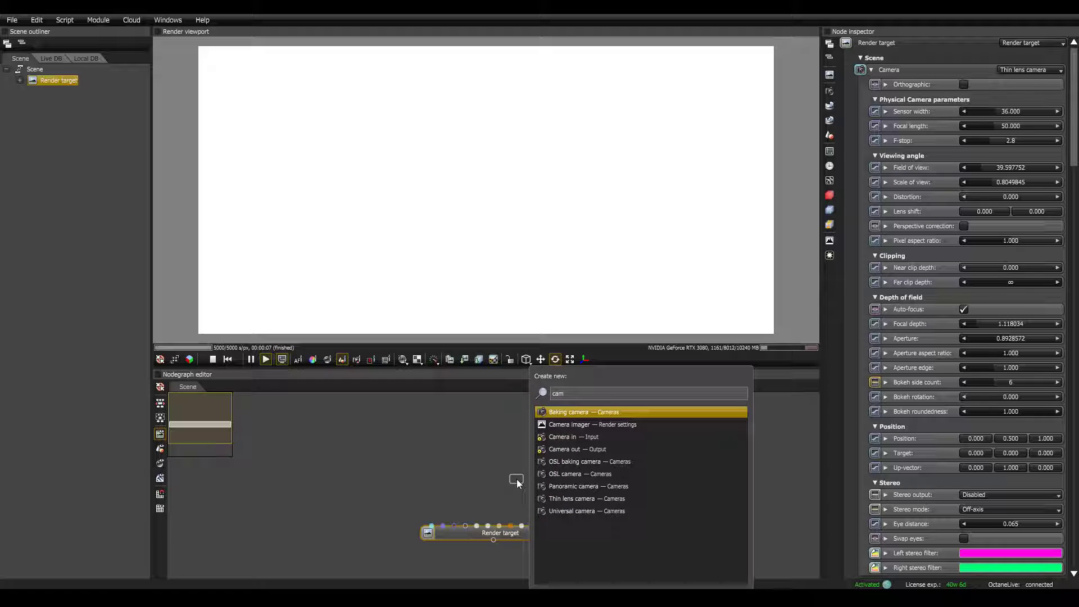
{"action": "left_click", "coordinate": [566, 500]}
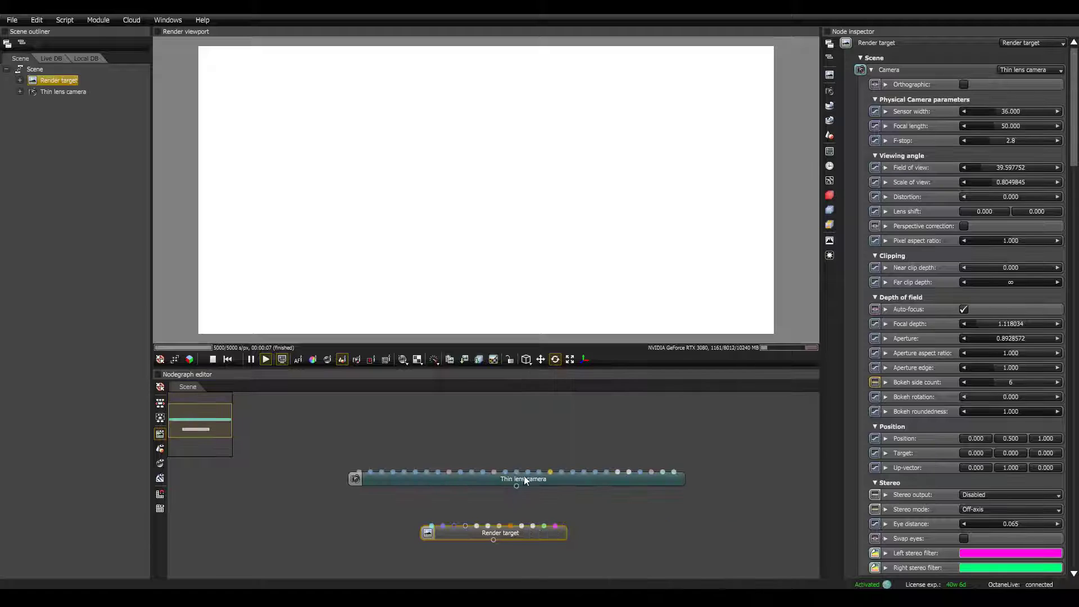
Step: Wire the Thin lens camera's output into the Render target's Camera input
{"action": "mouse_move", "coordinate": [517, 487]}
{"action": "left_mouse_down"}
{"action": "mouse_move", "coordinate": [566, 481]}
{"action": "mouse_move", "coordinate": [556, 527]}
{"action": "mouse_move", "coordinate": [532, 531]}
{"action": "mouse_move", "coordinate": [502, 502]}
{"action": "left_mouse_up"}
{"action": "left_click_drag", "start_coordinate": [396, 537], "coordinate": [464, 533]}
{"action": "scroll", "coordinate": [492, 212], "scroll_direction": "down", "scroll_amount": 3}
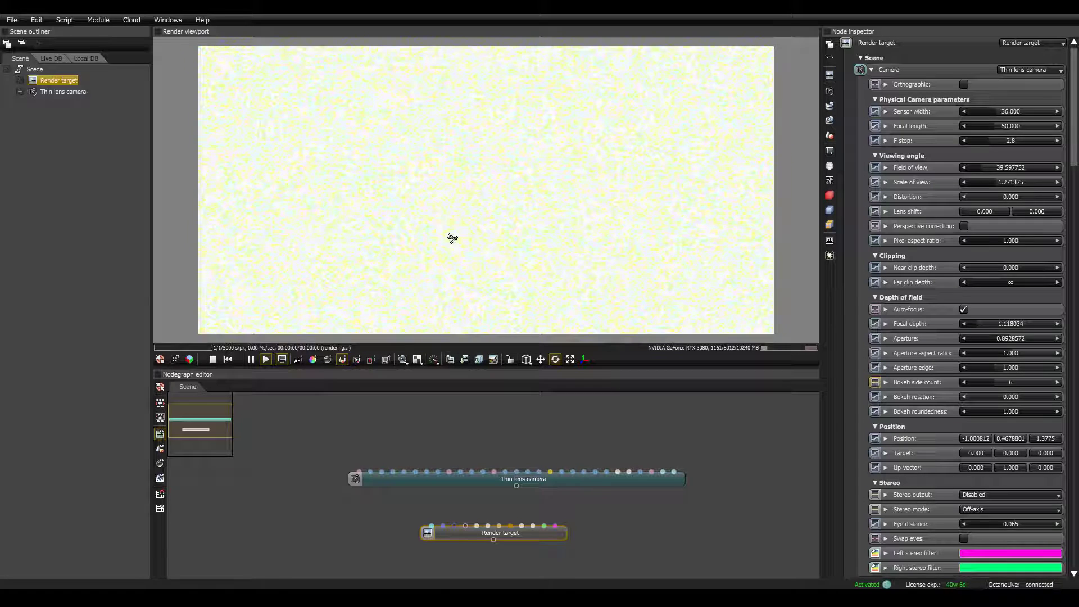
{"action": "scroll", "coordinate": [508, 209], "scroll_direction": "up", "scroll_amount": 2}
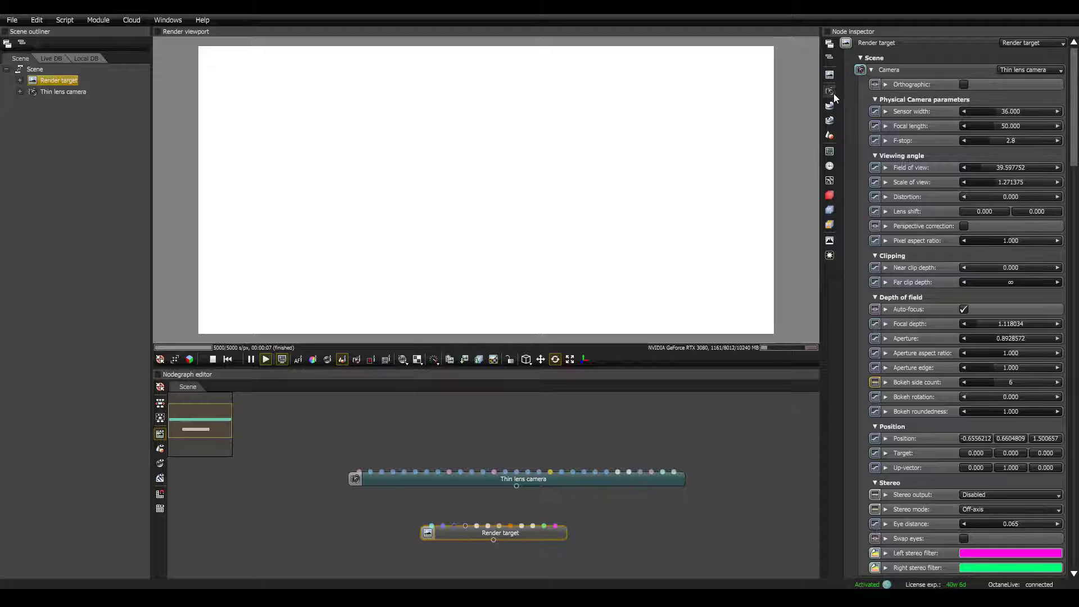
{"action": "left_click", "coordinate": [859, 70]}
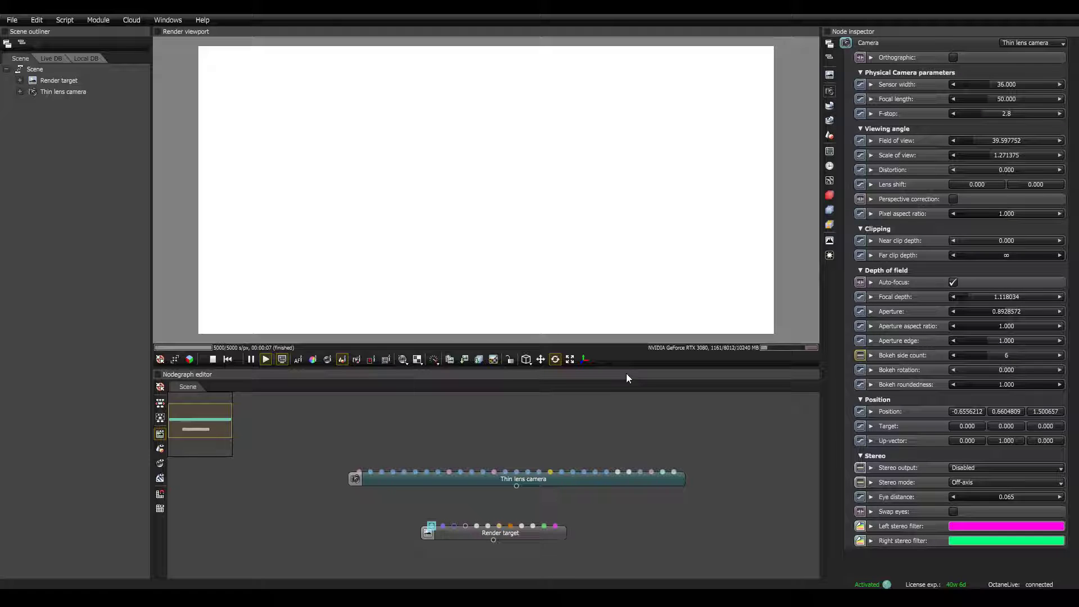
{"action": "left_click_drag", "start_coordinate": [516, 486], "coordinate": [428, 531]}
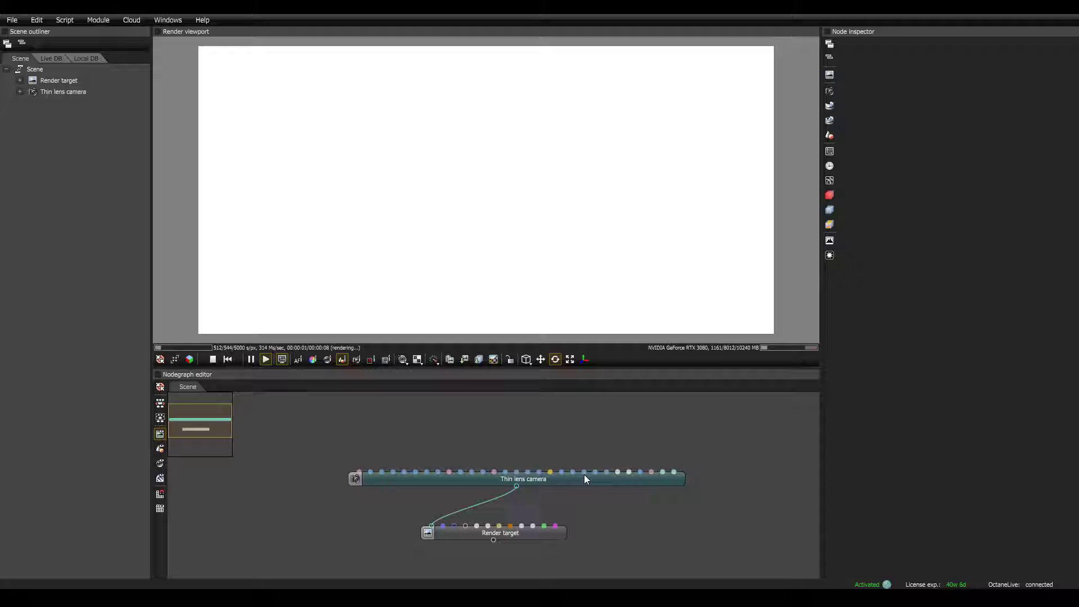
Step: Add a Daylight environment via 'day env' search and wire it to the Render target's Environment input
{"action": "left_click_drag", "start_coordinate": [585, 475], "coordinate": [381, 490]}
{"action": "right_click", "coordinate": [531, 486]}
{"action": "type", "text": "day"}
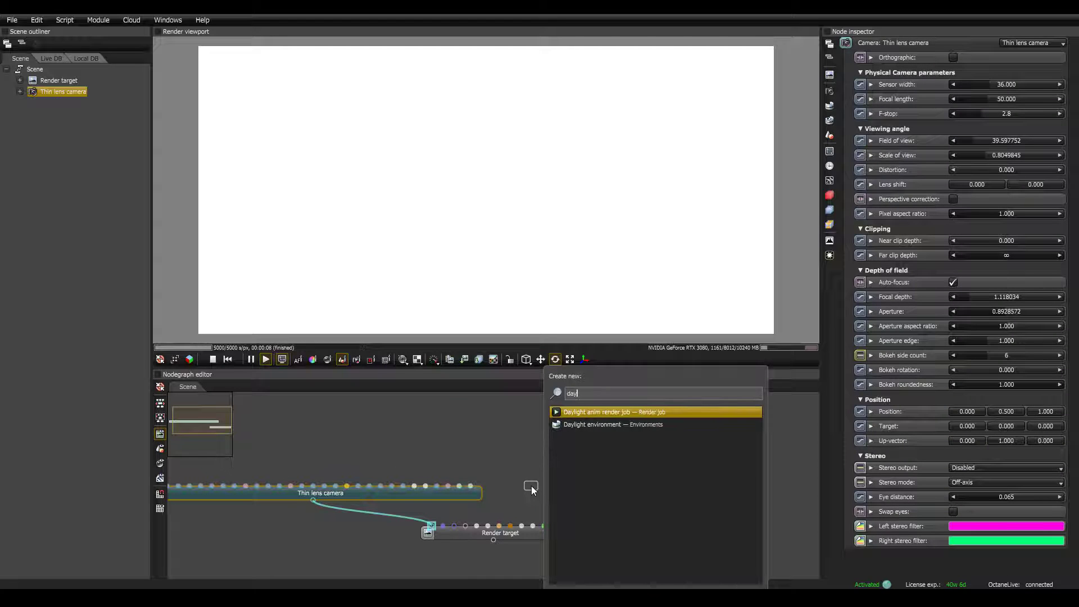
{"action": "type", "text": " env"}
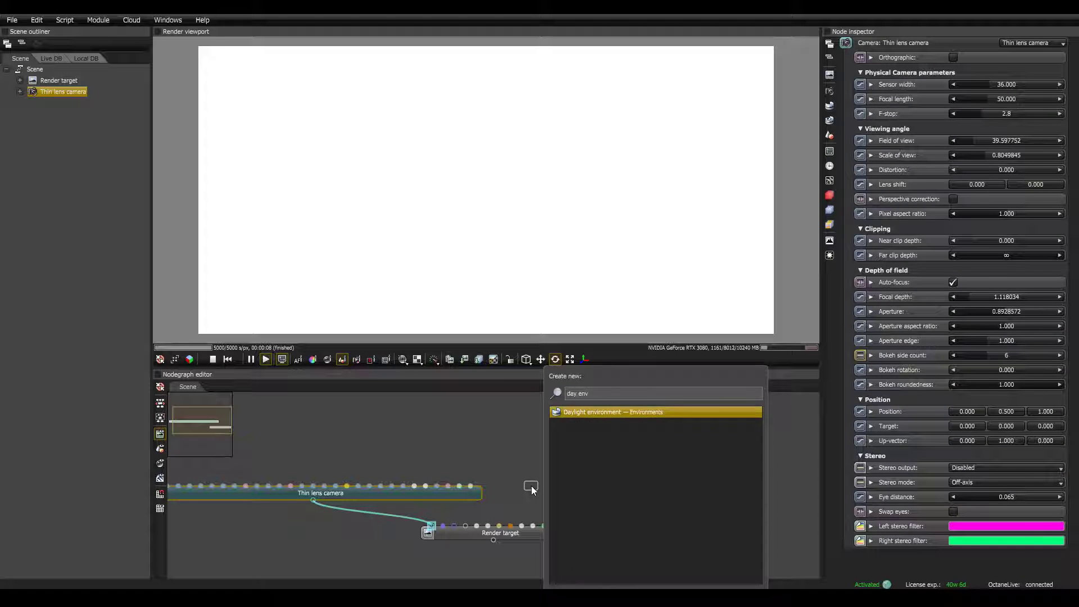
{"action": "key", "text": "Return"}
{"action": "left_click_drag", "start_coordinate": [440, 515], "coordinate": [443, 526]}
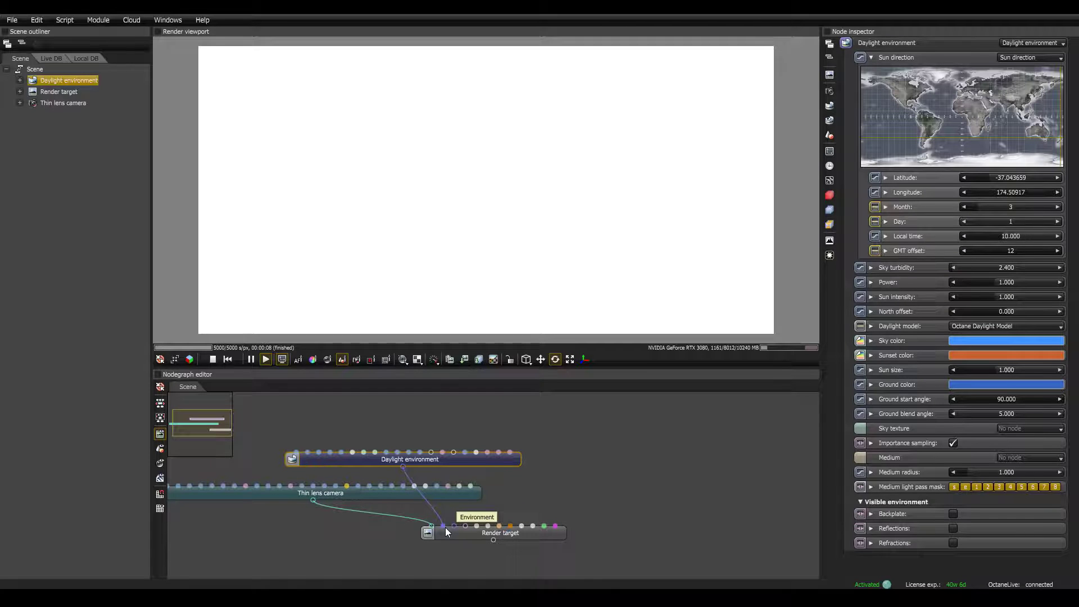
{"action": "left_click_drag", "start_coordinate": [447, 532], "coordinate": [447, 532]}
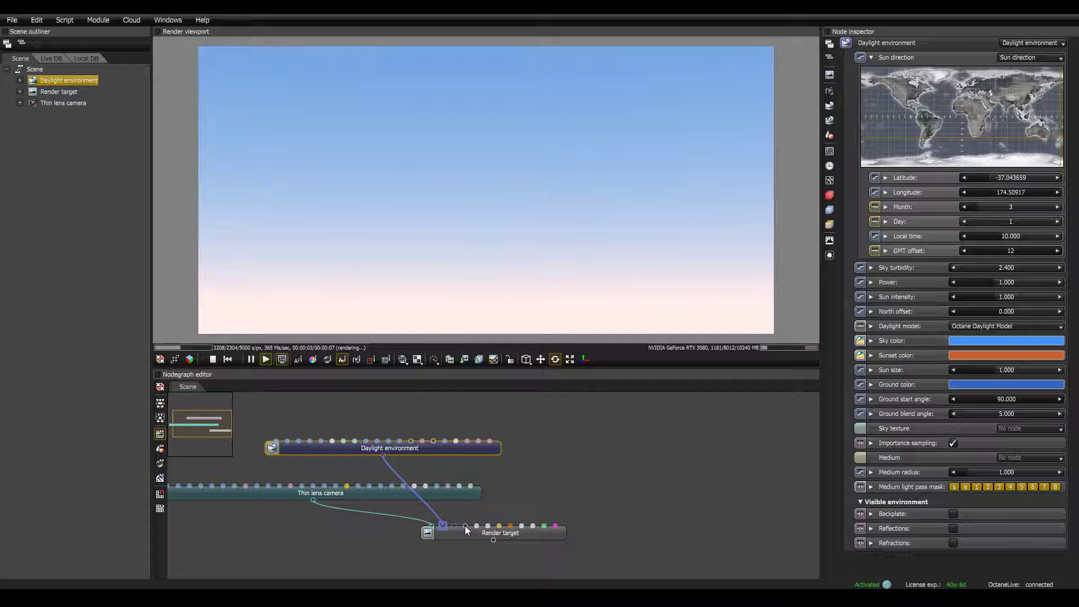
{"action": "left_click_drag", "start_coordinate": [512, 532], "coordinate": [505, 559]}
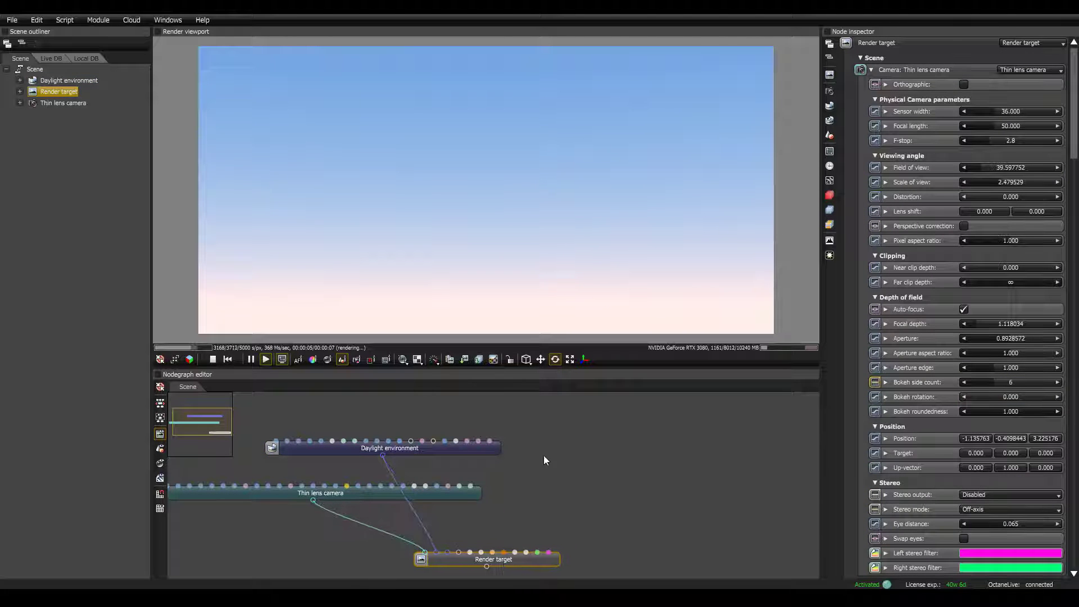
Step: Add a box Geometric primitive node via the 'pri' search and place it higher in the graph
{"action": "key", "text": "space"}
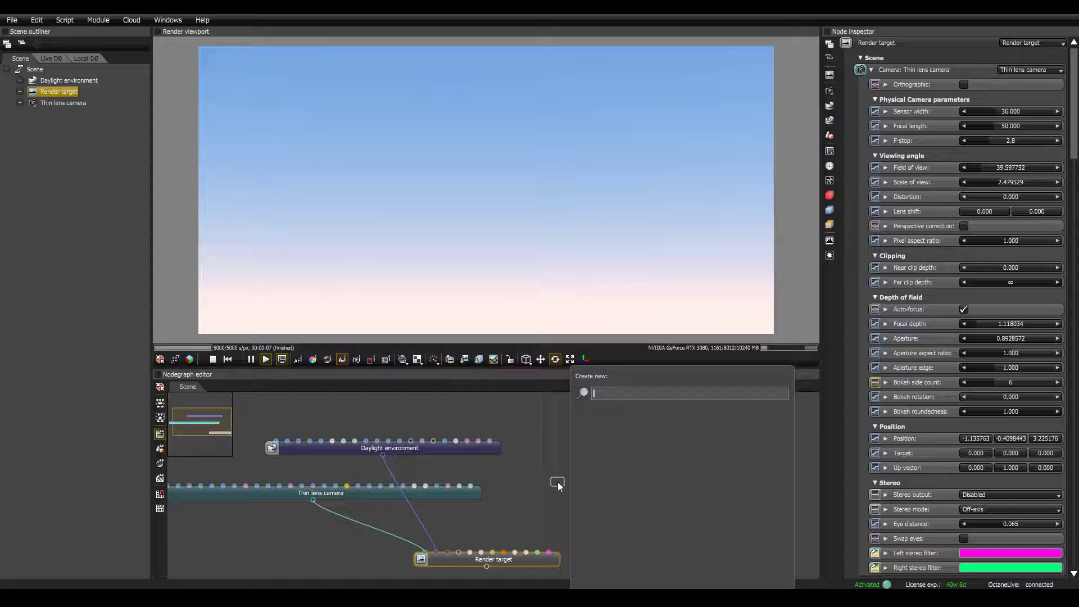
{"action": "type", "text": "prim"}
{"action": "key", "text": "Return"}
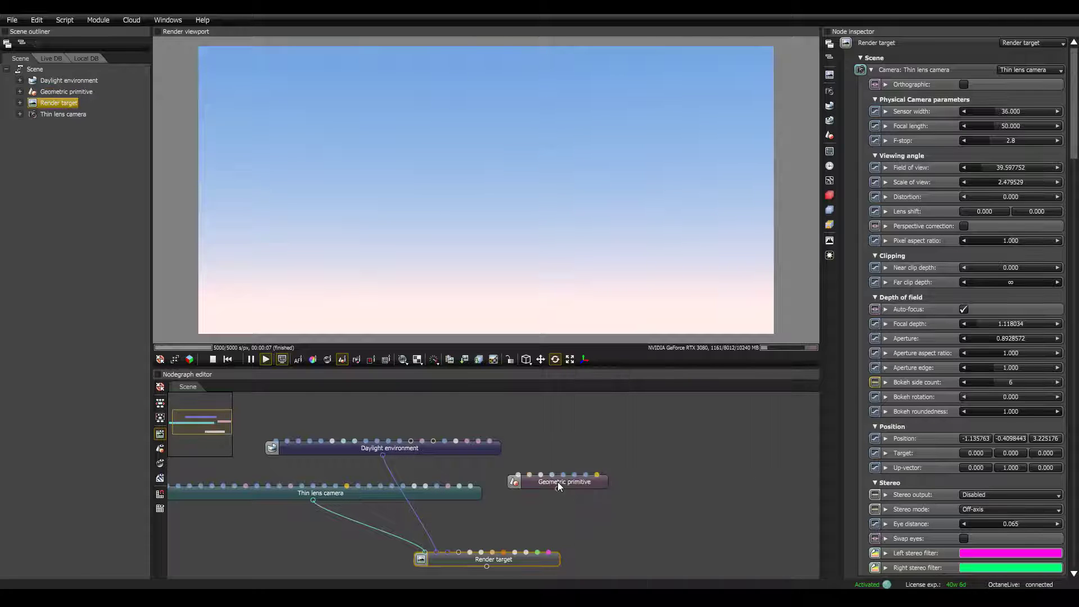
{"action": "left_click_drag", "start_coordinate": [558, 481], "coordinate": [458, 553]}
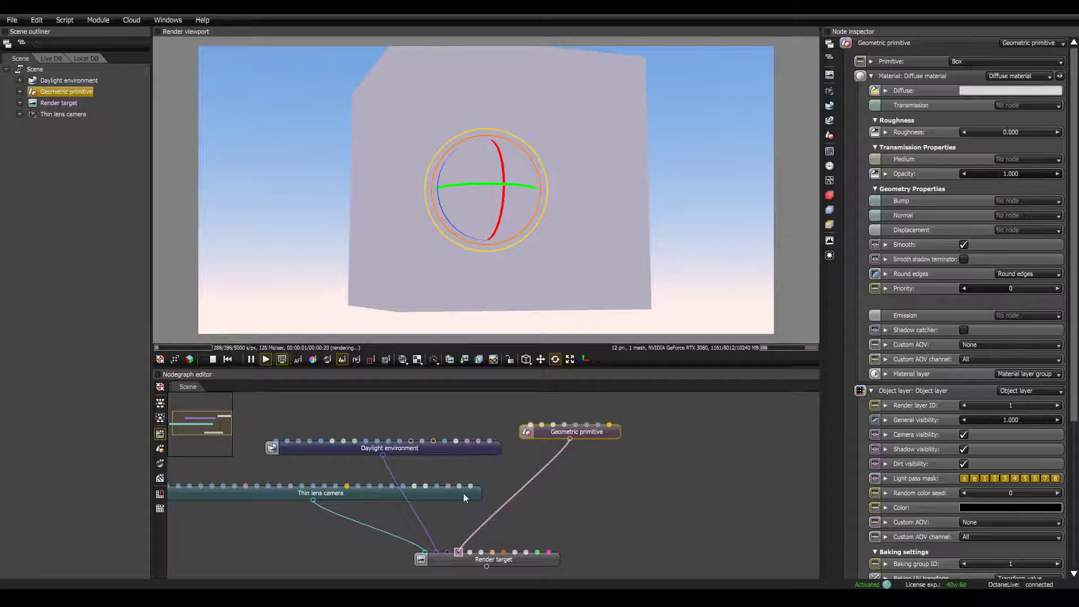
{"action": "left_click_drag", "start_coordinate": [405, 287], "coordinate": [499, 259]}
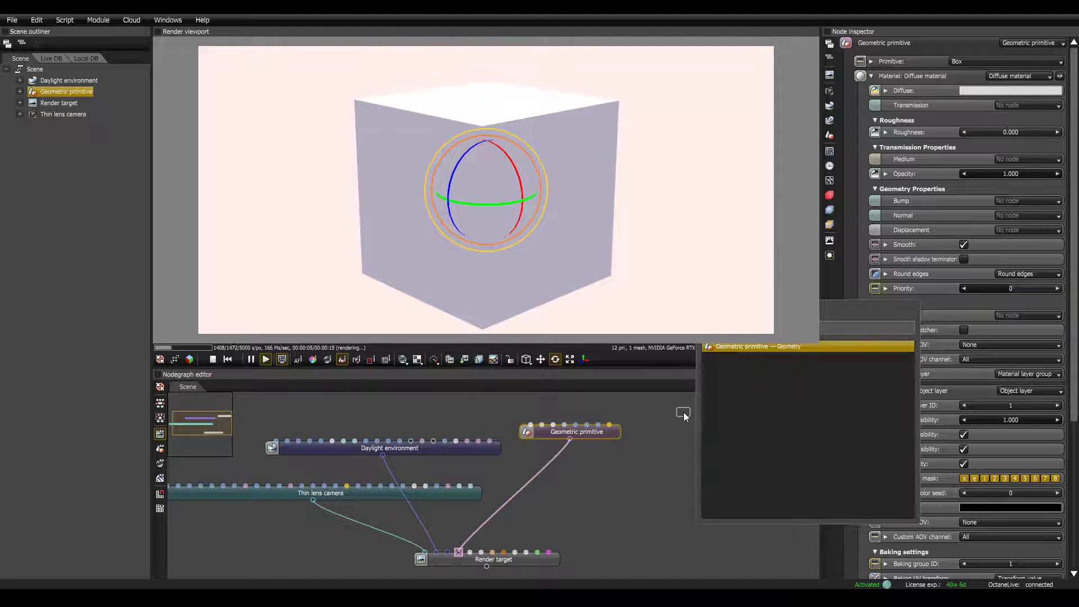
Step: Add a second Geometric primitive set to Plane and wire it to the Render target's geometry input
{"action": "left_click", "coordinate": [684, 412]}
{"action": "left_click_drag", "start_coordinate": [682, 430], "coordinate": [684, 437]}
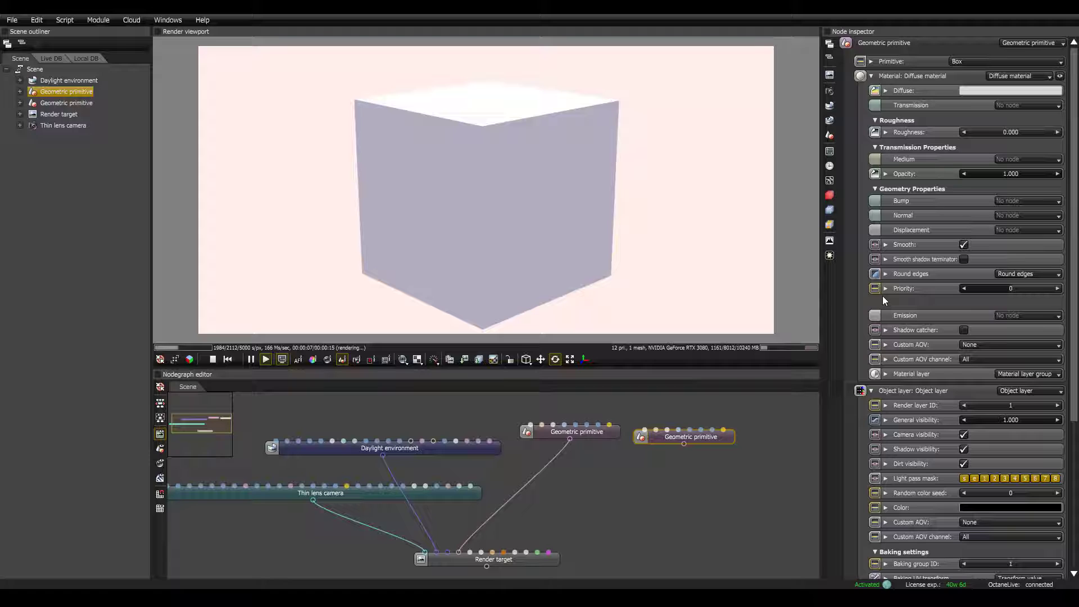
{"action": "left_click", "coordinate": [1018, 42]}
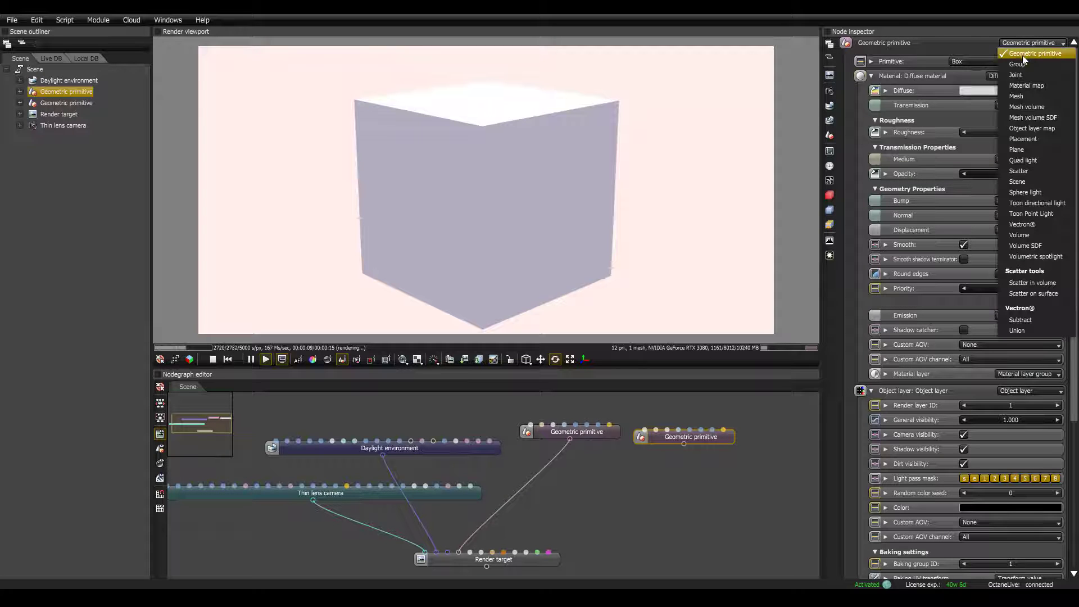
{"action": "left_click", "coordinate": [1033, 146]}
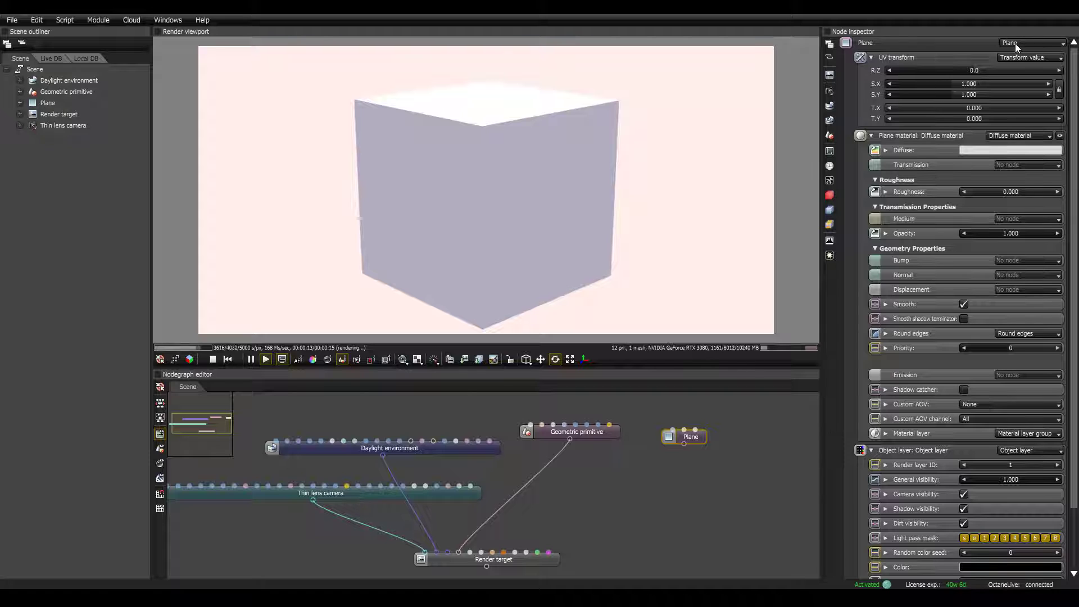
{"action": "left_click_drag", "start_coordinate": [683, 445], "coordinate": [459, 552]}
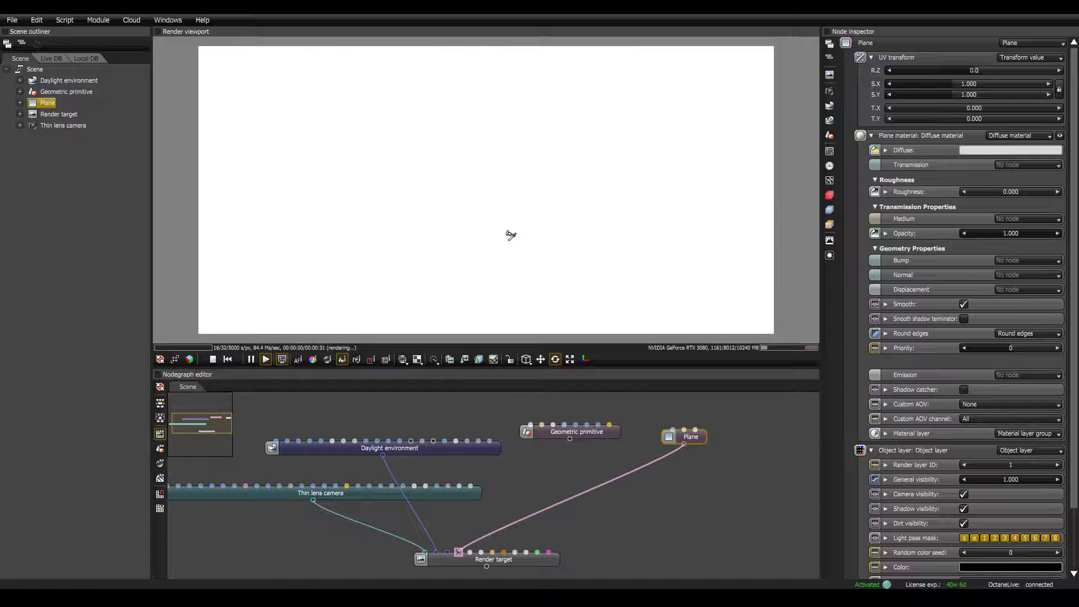
Step: Add a Geometry group combining the box and Plane, feeding the Render target
{"action": "right_click", "coordinate": [578, 475]}
{"action": "type", "text": "geometry gr"}
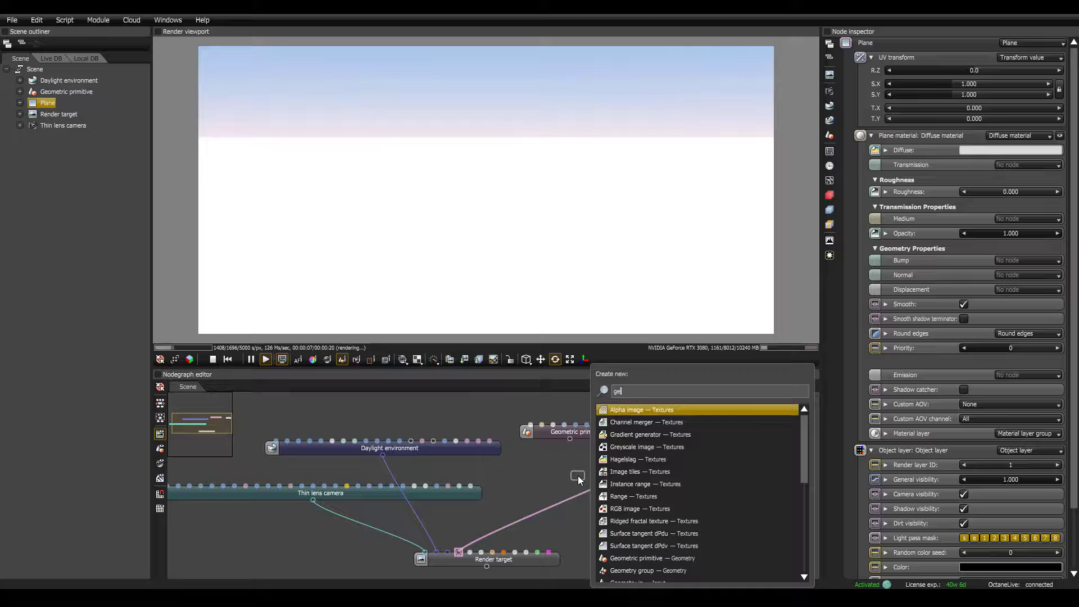
{"action": "key", "text": "Return"}
{"action": "left_click_drag", "start_coordinate": [684, 444], "coordinate": [459, 552]}
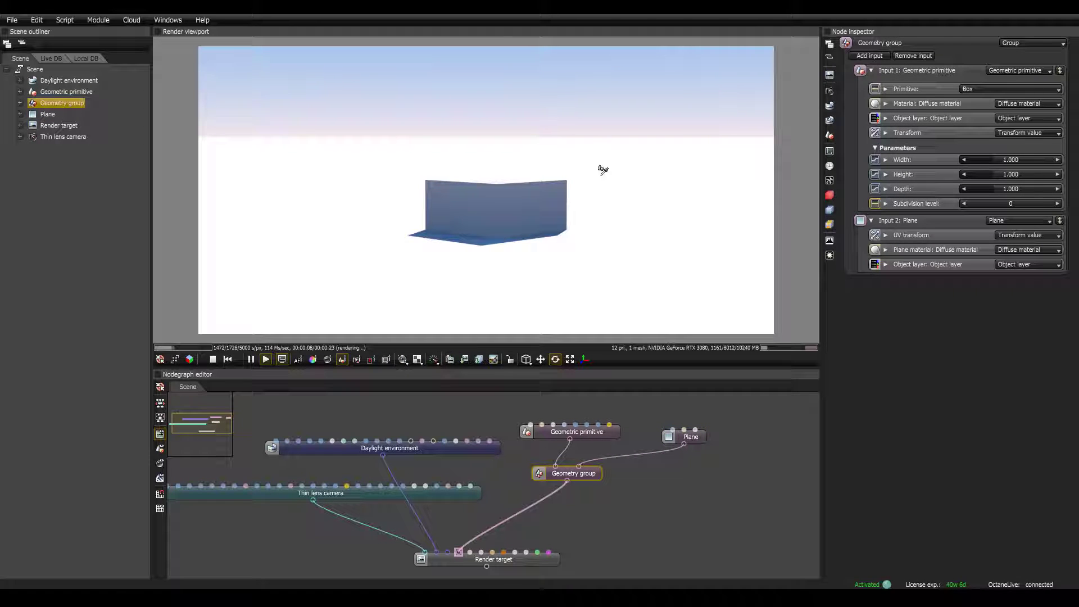
Step: Pick the box in the render and raise it vertically with the translate gizmo
{"action": "left_click", "coordinate": [564, 254]}
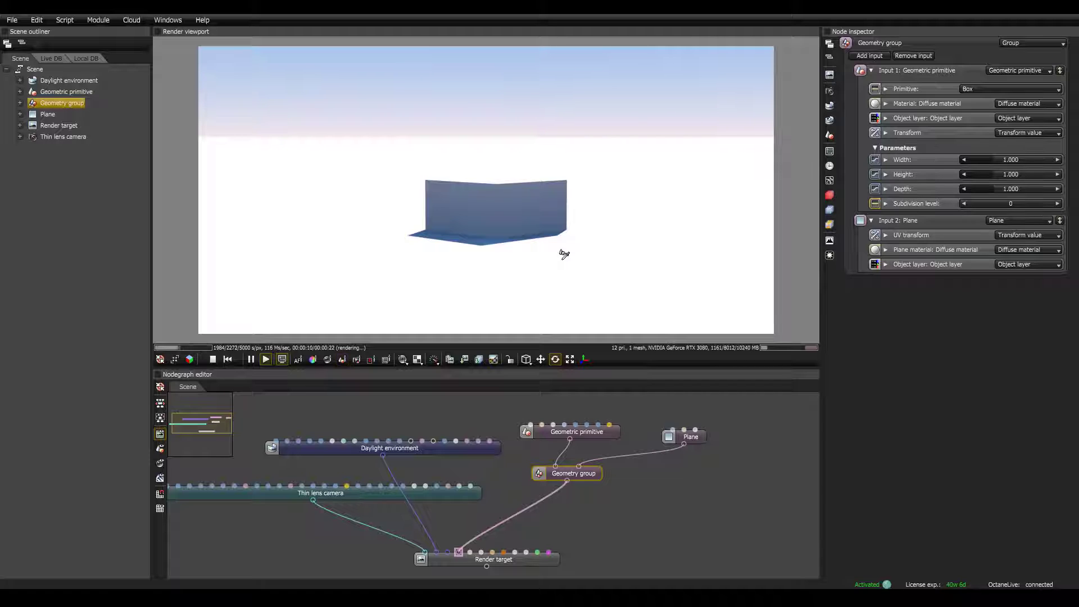
{"action": "left_click", "coordinate": [524, 230]}
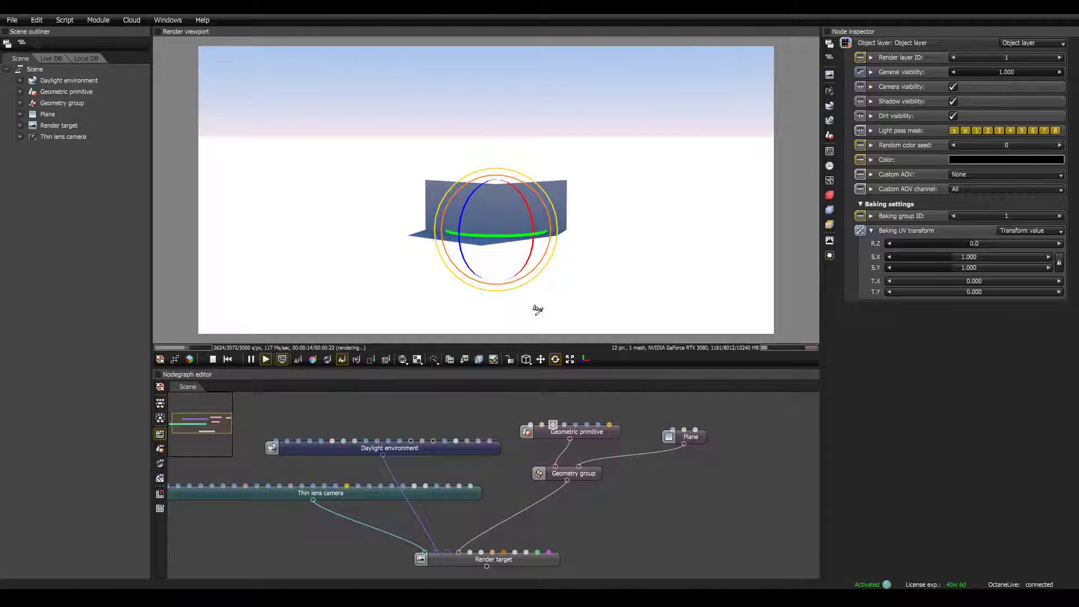
{"action": "left_click", "coordinate": [540, 360]}
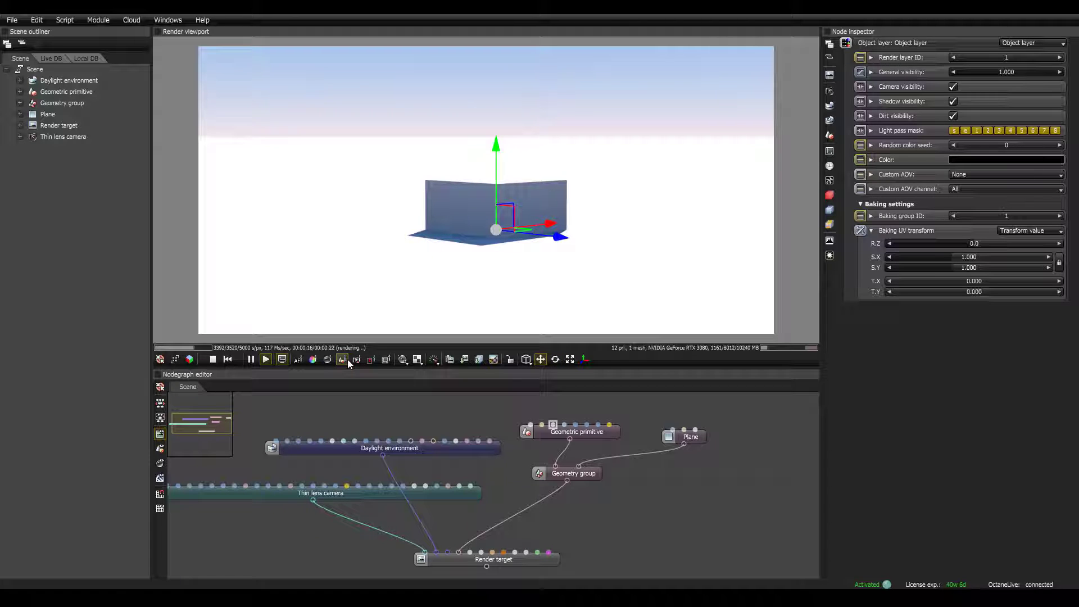
{"action": "left_click_drag", "start_coordinate": [496, 145], "coordinate": [498, 100]}
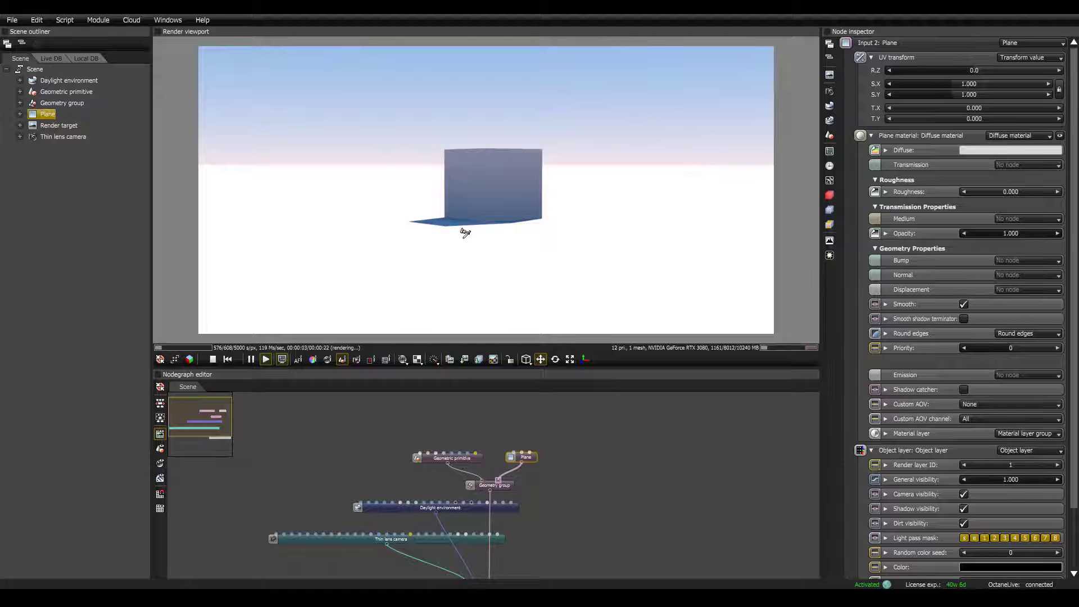
Step: Add a Universal material node above the others and apply it to the box
{"action": "double_click", "coordinate": [471, 423]}
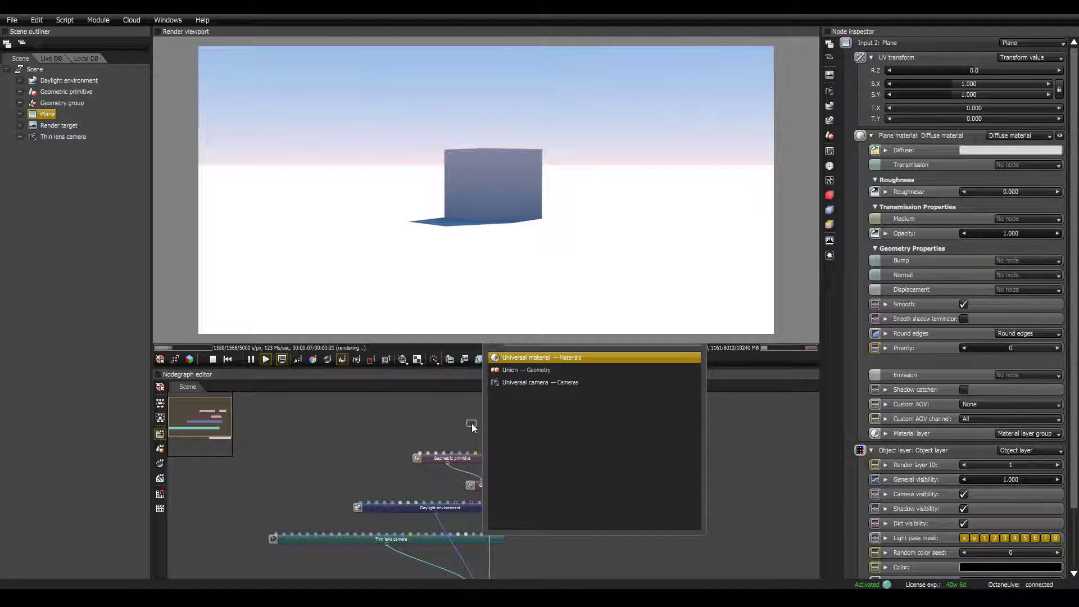
{"action": "key", "text": "Return"}
{"action": "left_click_drag", "start_coordinate": [471, 423], "coordinate": [429, 412]}
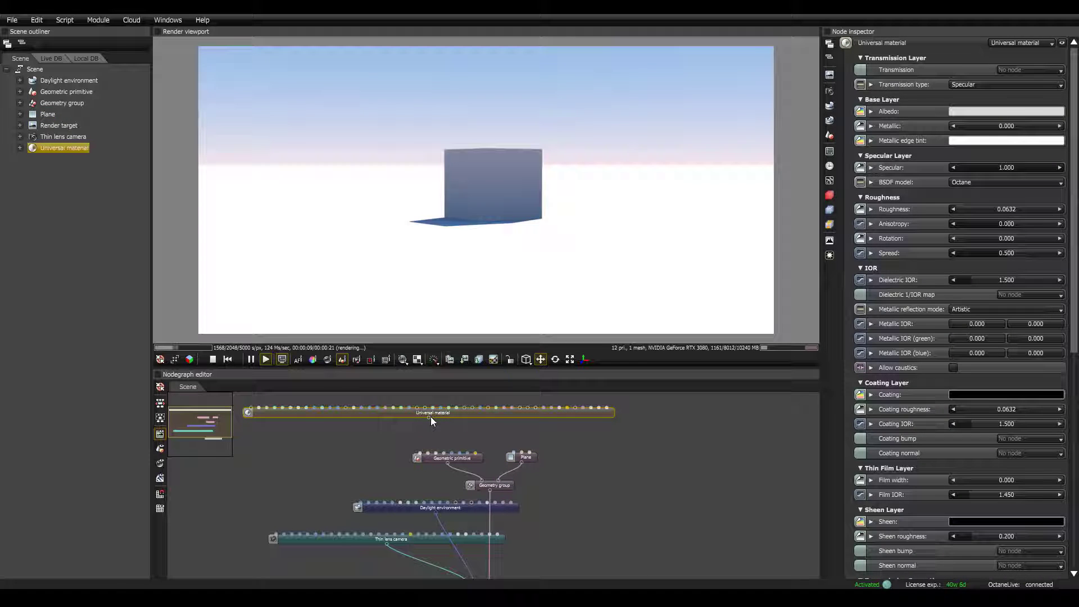
{"action": "left_click_drag", "start_coordinate": [423, 457], "coordinate": [423, 457]}
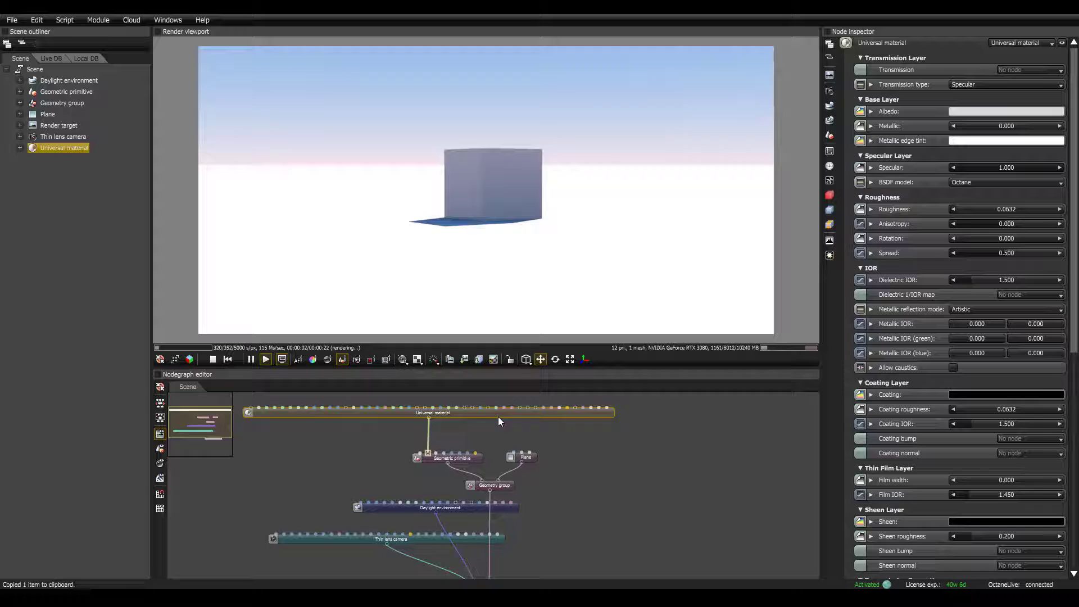
Step: Duplicate the material for the plane, raising its roughness and lowering its specular
{"action": "key", "text": "ctrl+c"}
{"action": "key", "text": "ctrl+v"}
{"action": "left_click_drag", "start_coordinate": [633, 431], "coordinate": [523, 453]}
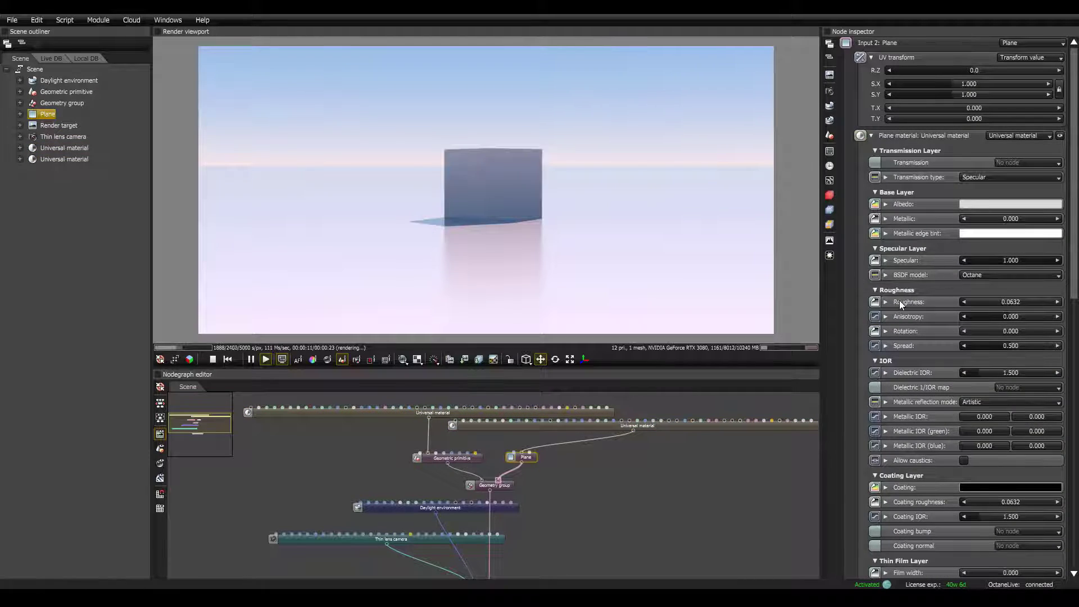
{"action": "left_click_drag", "start_coordinate": [987, 303], "coordinate": [1020, 302]}
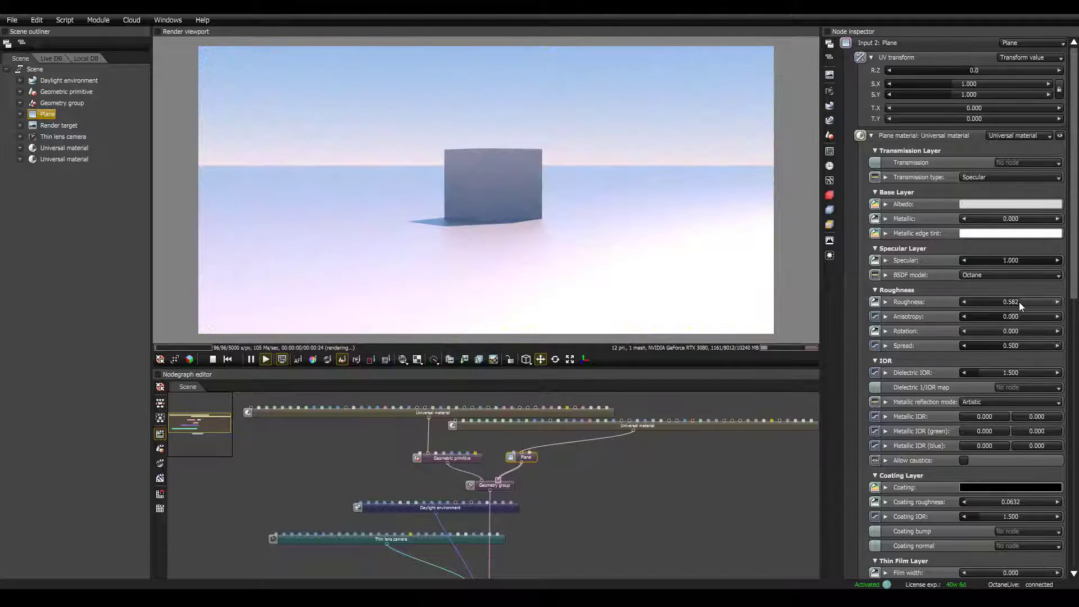
{"action": "mouse_move", "coordinate": [1030, 261]}
{"action": "left_mouse_down"}
{"action": "mouse_move", "coordinate": [999, 260]}
{"action": "mouse_move", "coordinate": [1027, 258]}
{"action": "mouse_move", "coordinate": [1017, 259]}
{"action": "left_mouse_up"}
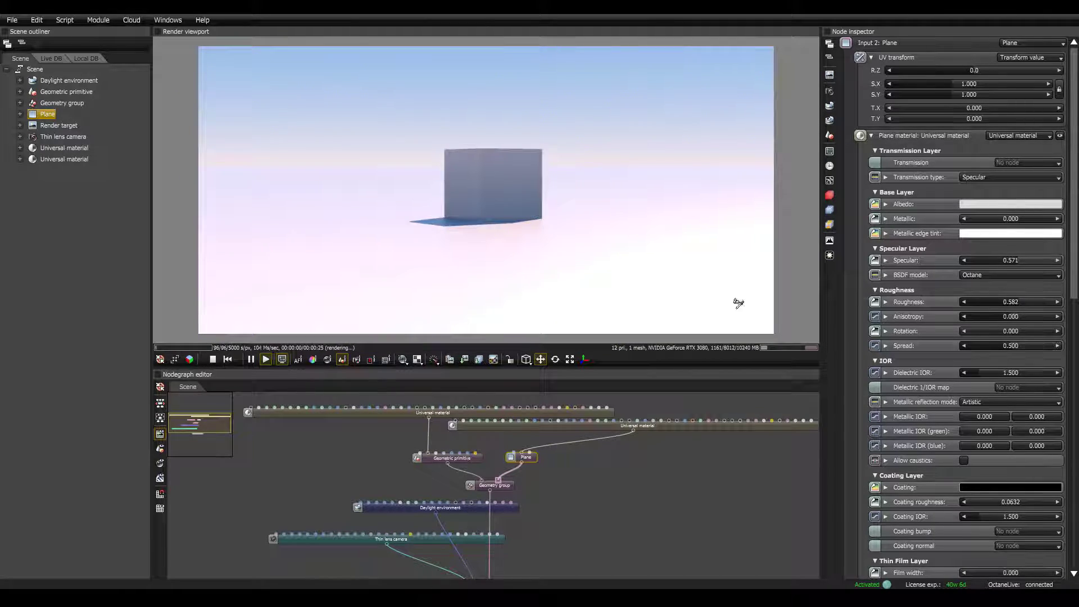
Step: Set the cube material's base colour to red
{"action": "left_click", "coordinate": [439, 414]}
{"action": "left_click", "coordinate": [976, 110]}
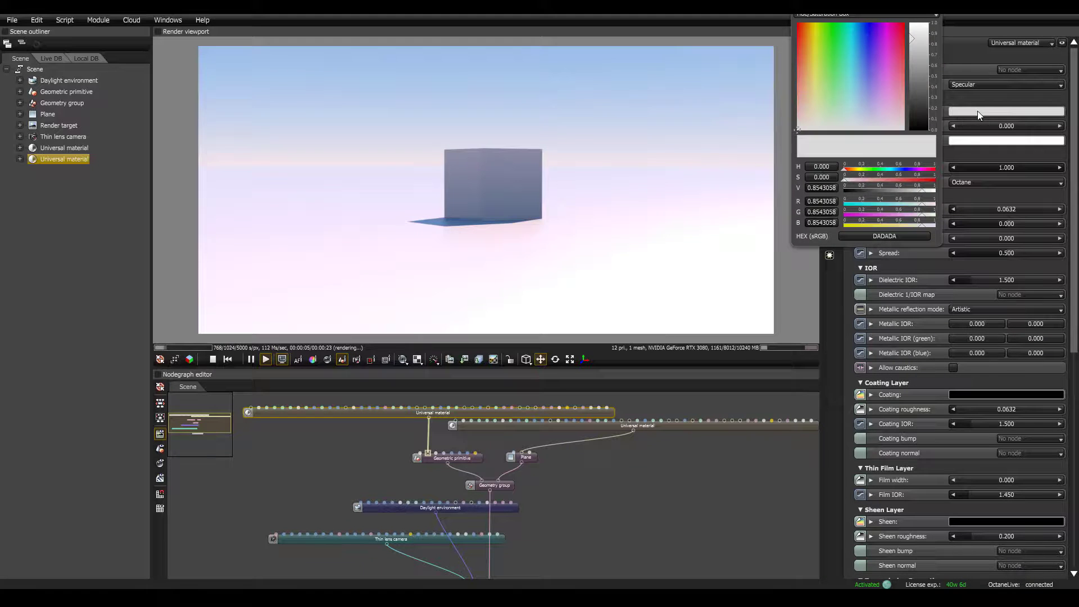
{"action": "left_click_drag", "start_coordinate": [893, 34], "coordinate": [905, 22]}
{"action": "left_click_drag", "start_coordinate": [582, 192], "coordinate": [579, 233]}
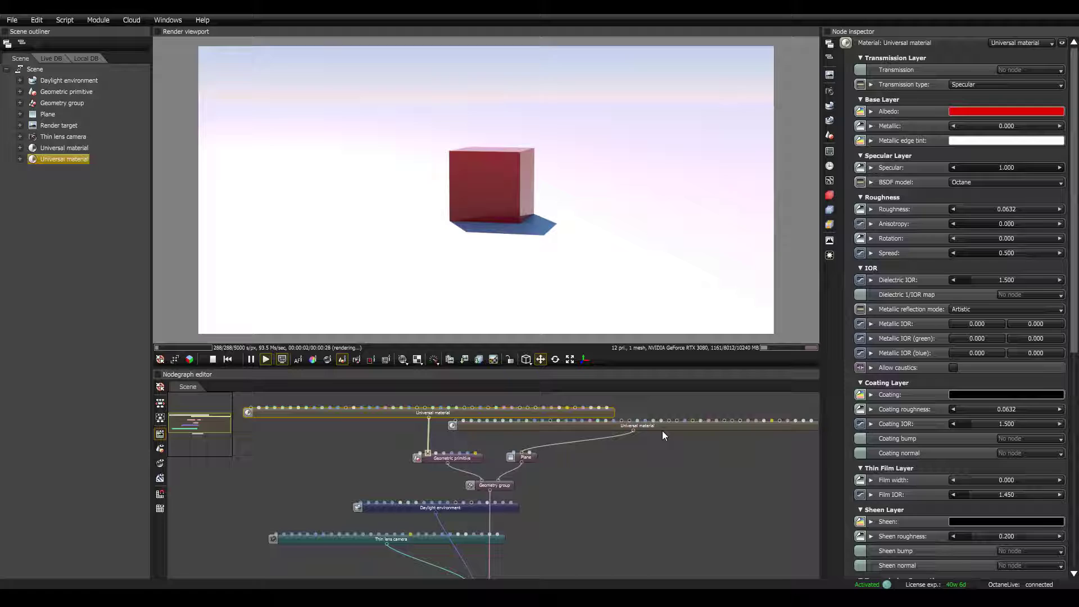
Step: Make the plane material grey with specular 0.166 and roughness 0.566
{"action": "left_click", "coordinate": [640, 430]}
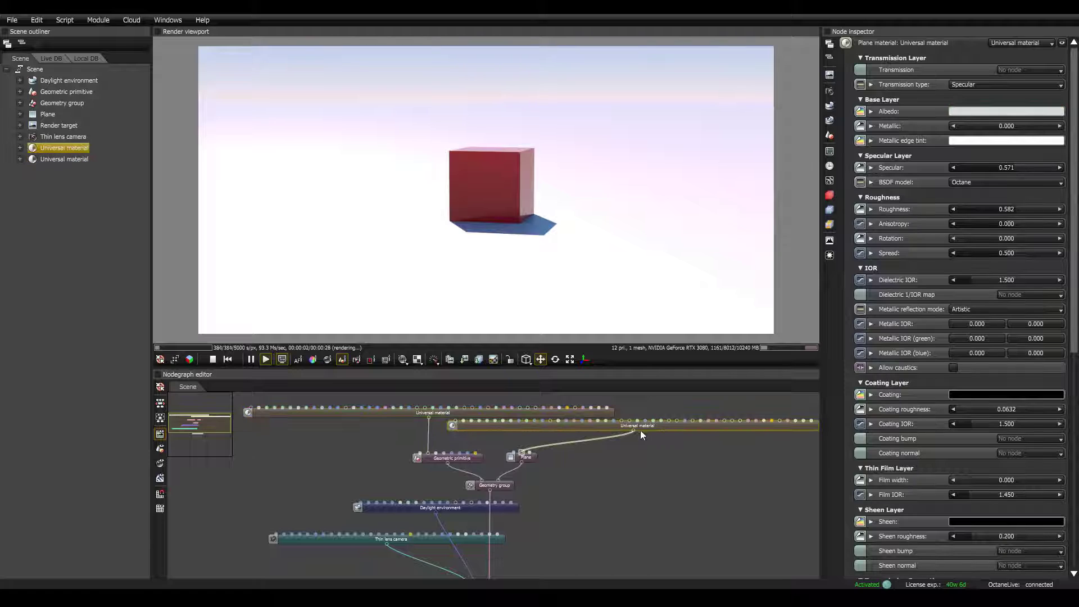
{"action": "left_click", "coordinate": [988, 111]}
{"action": "left_click", "coordinate": [919, 69]}
{"action": "left_click", "coordinate": [980, 167]}
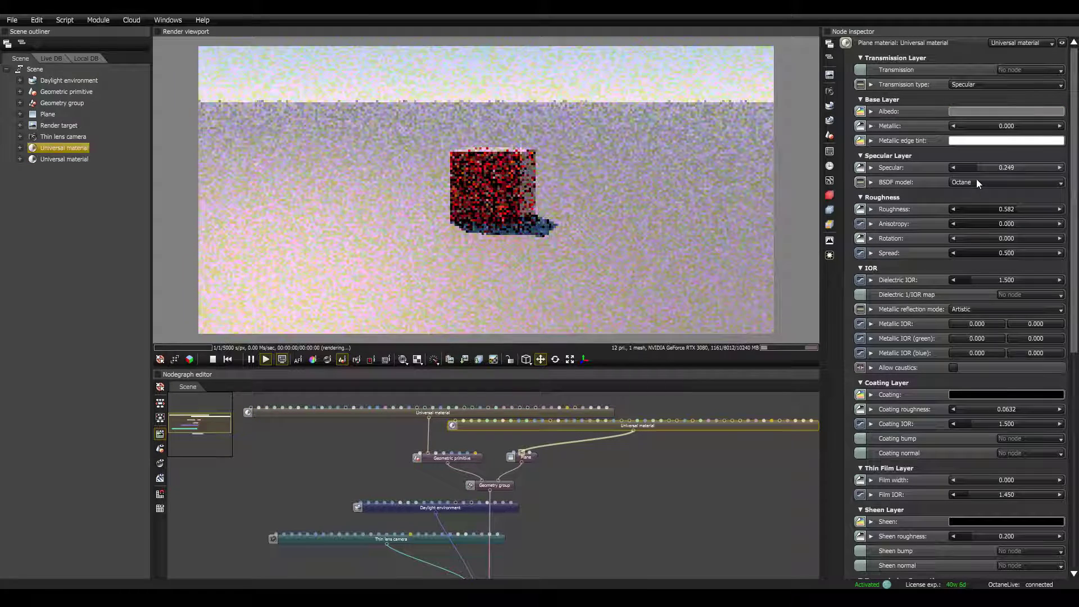
{"action": "left_click", "coordinate": [973, 168]}
{"action": "left_click", "coordinate": [1030, 209]}
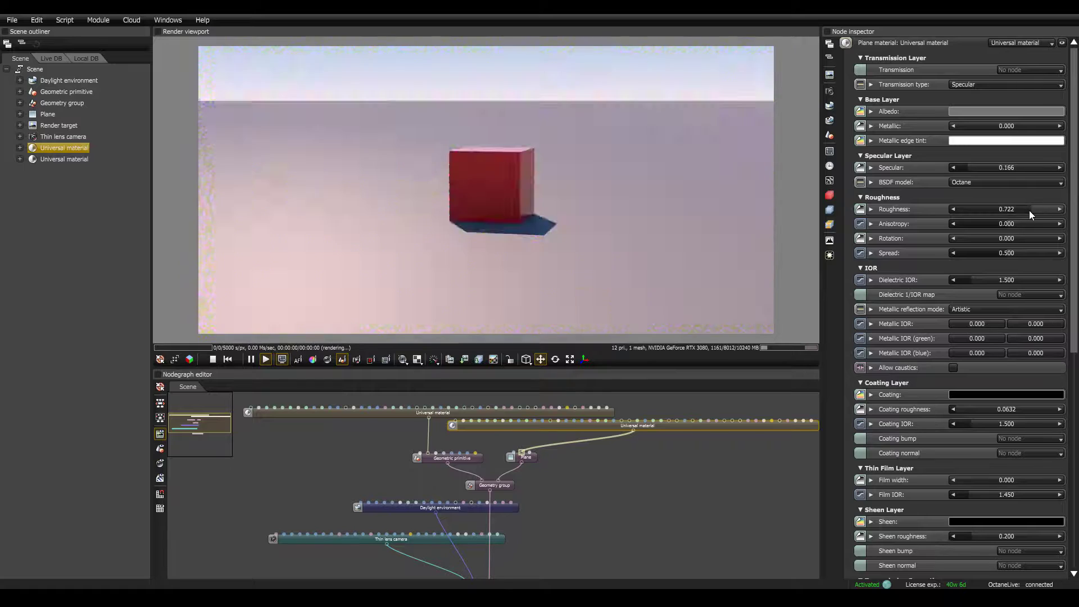
{"action": "left_click", "coordinate": [1014, 211]}
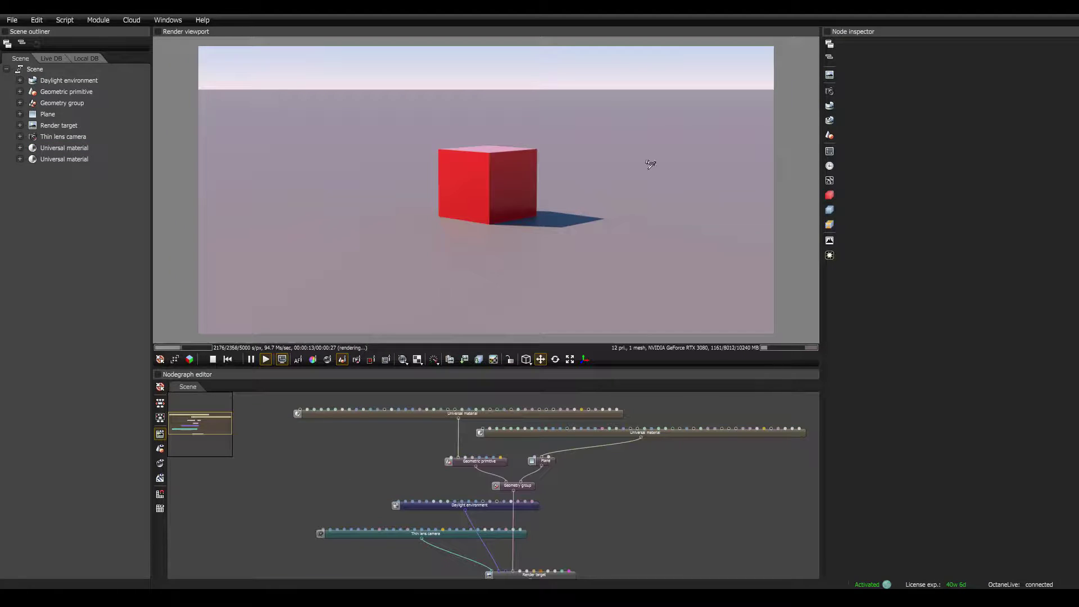
Step: Rename the cube's Geometric primitive node to Cube1
{"action": "scroll", "coordinate": [419, 465], "scroll_direction": "up", "scroll_amount": 2}
{"action": "left_click", "coordinate": [528, 460]}
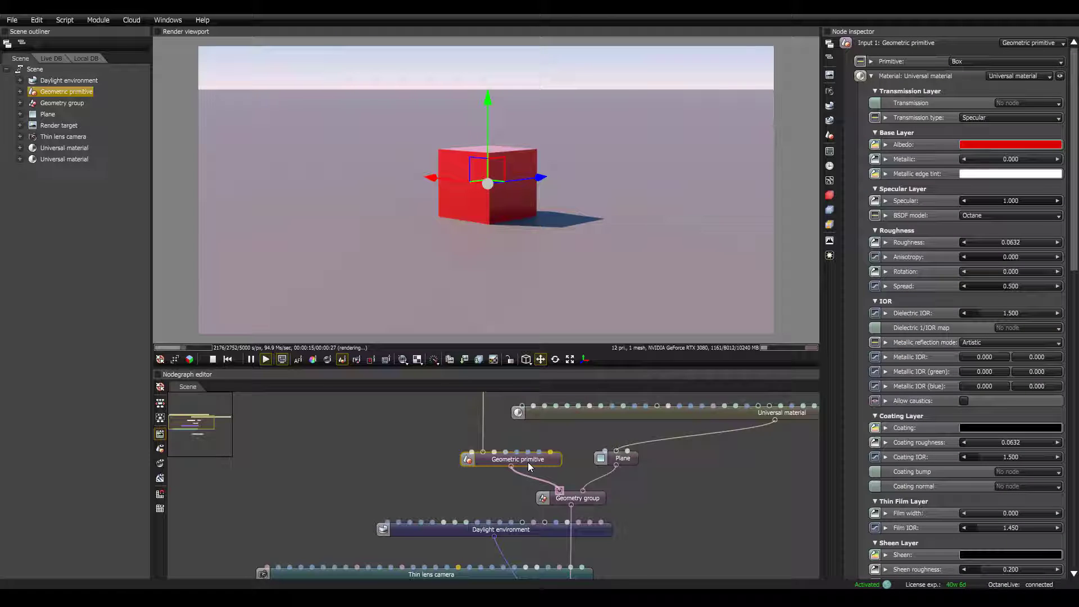
{"action": "scroll", "coordinate": [507, 490], "scroll_direction": "down", "scroll_amount": 1}
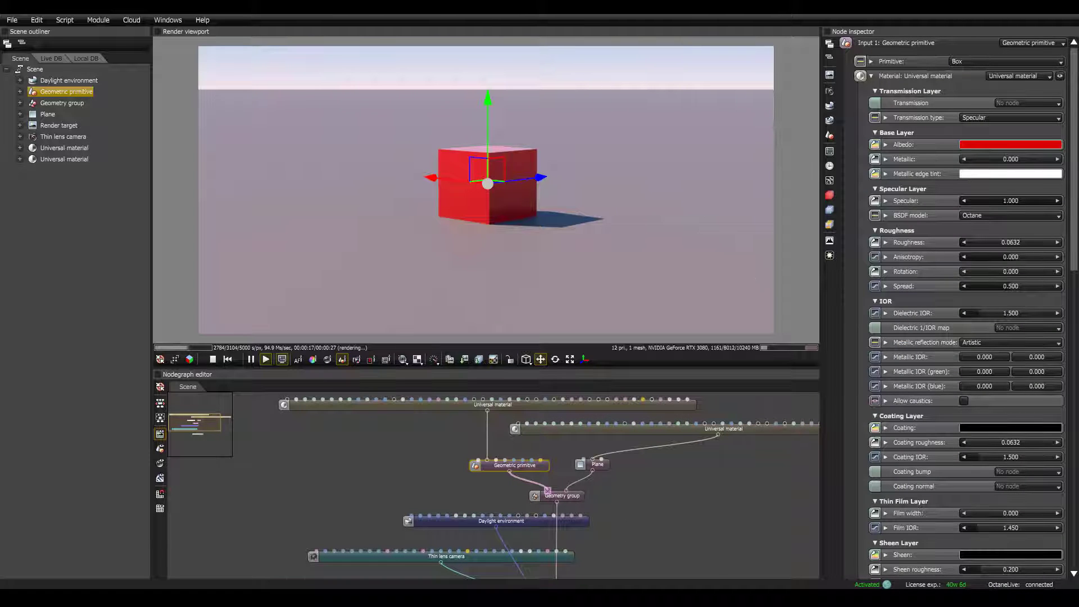
{"action": "double_click", "coordinate": [901, 45]}
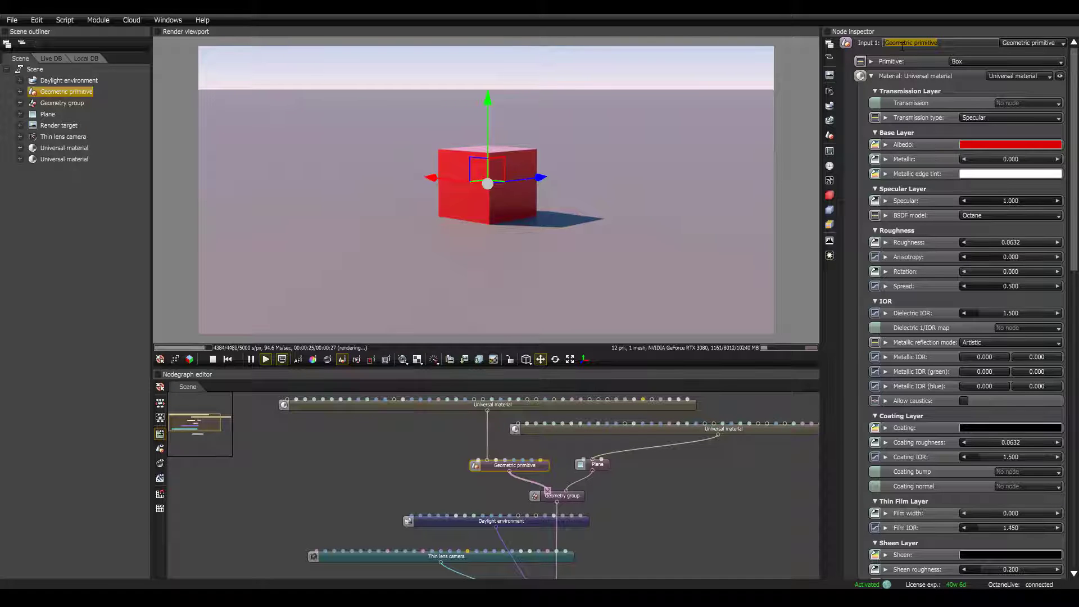
{"action": "type", "text": "Cube1"}
{"action": "key", "text": "Return"}
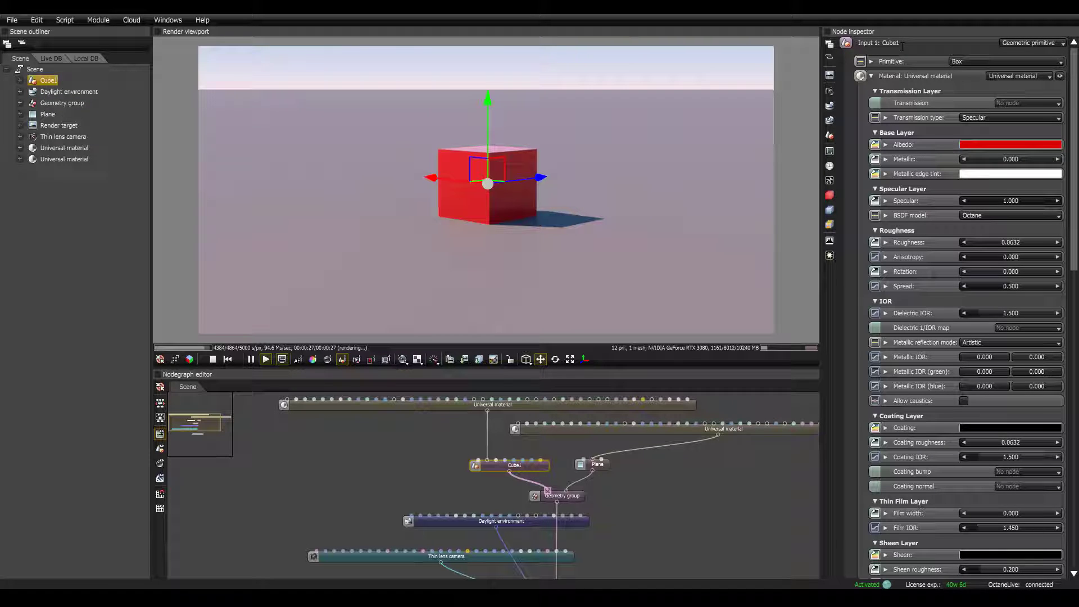
Step: Rename the cube's material to Universal material_Red
{"action": "left_click", "coordinate": [594, 462]}
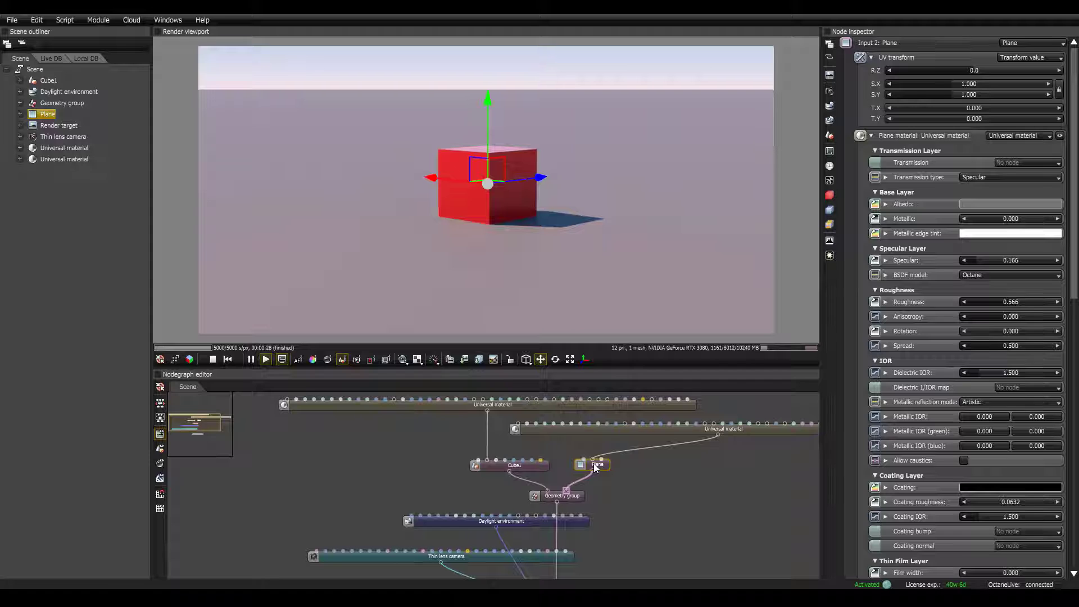
{"action": "left_click", "coordinate": [536, 403]}
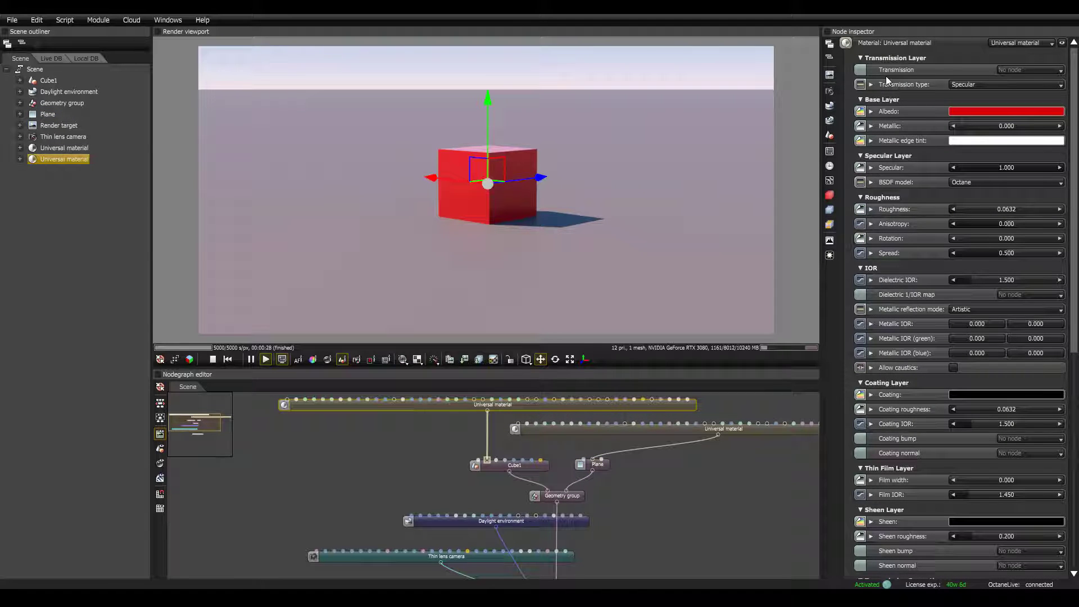
{"action": "double_click", "coordinate": [911, 42]}
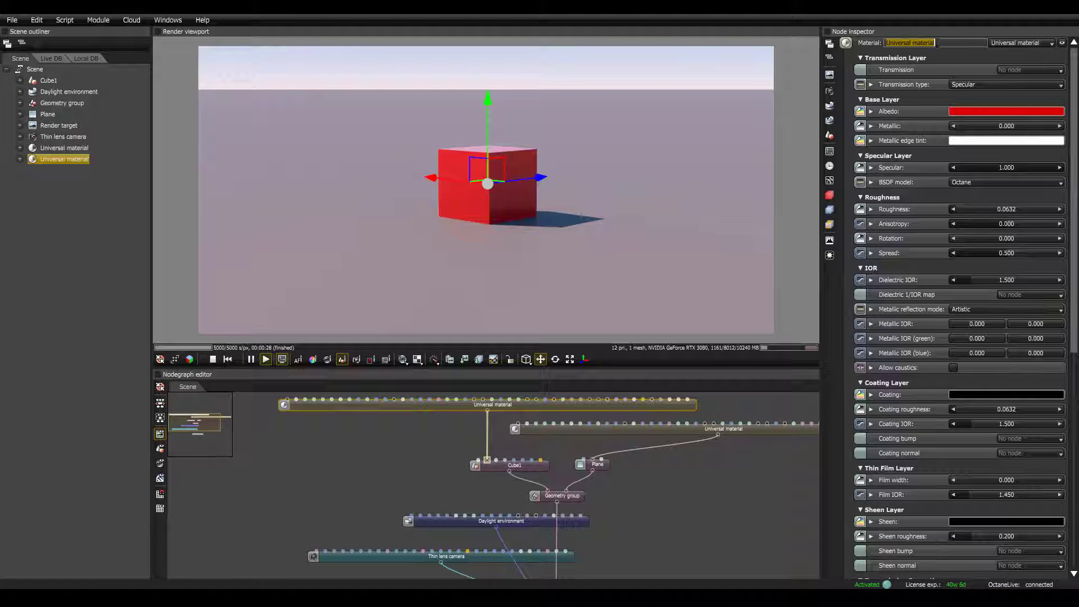
{"action": "left_click", "coordinate": [939, 45]}
{"action": "type", "text": "_Red"}
{"action": "key", "text": "Return"}
Step: Rename the plane's material to Universal material_Grey
{"action": "left_click", "coordinate": [624, 428]}
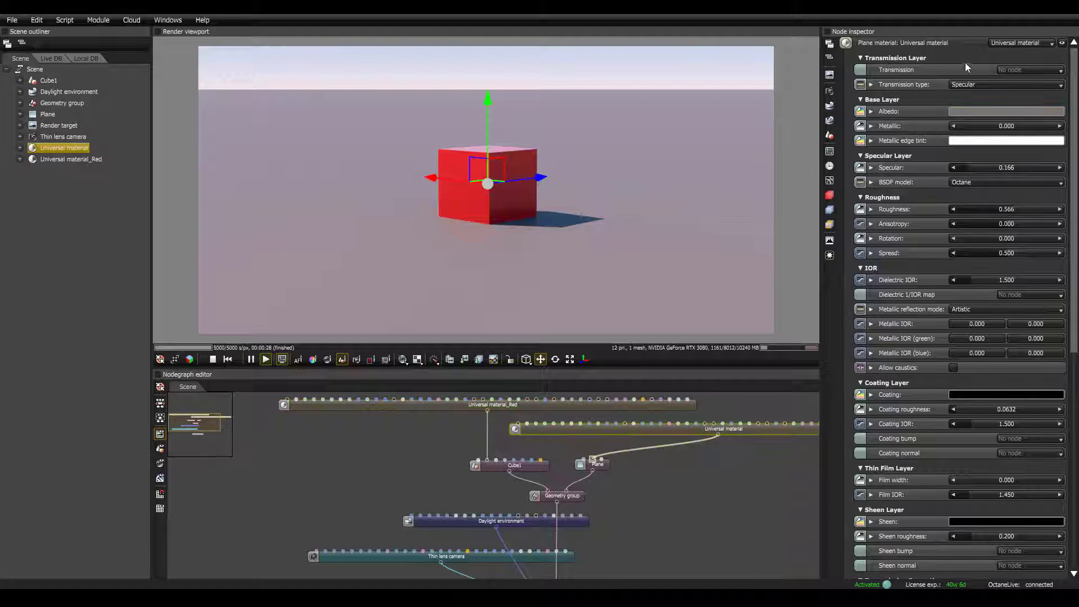
{"action": "double_click", "coordinate": [932, 42]}
{"action": "left_click", "coordinate": [957, 45]}
{"action": "type", "text": "_Grey"}
{"action": "key", "text": "Return"}
{"action": "left_click", "coordinate": [630, 466]}
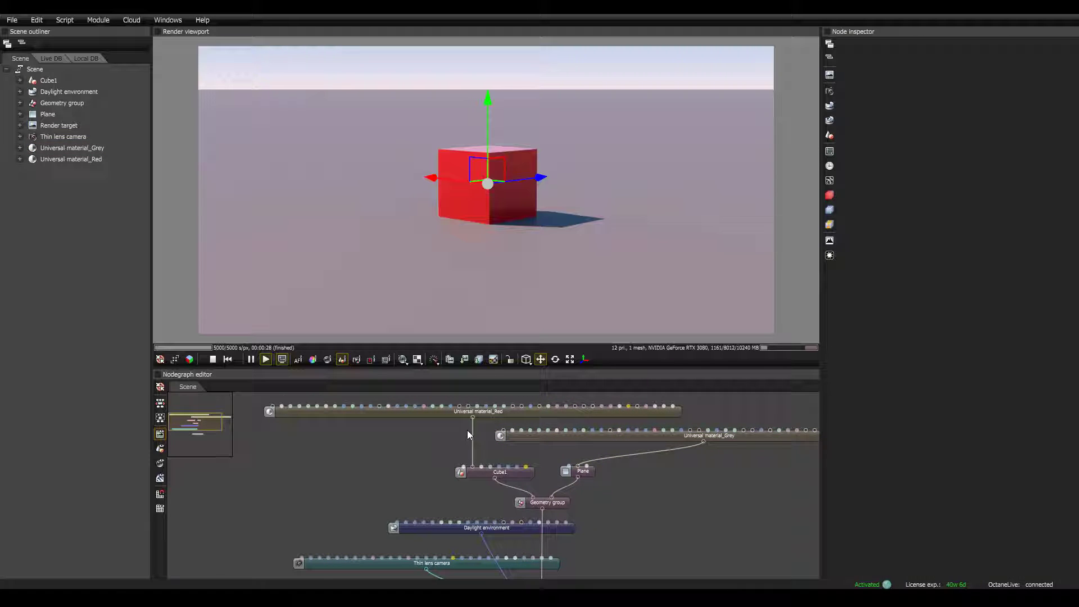
Step: Save the current scene as the default project, confirming the overwrite
{"action": "scroll", "coordinate": [577, 471], "scroll_direction": "down", "scroll_amount": 2}
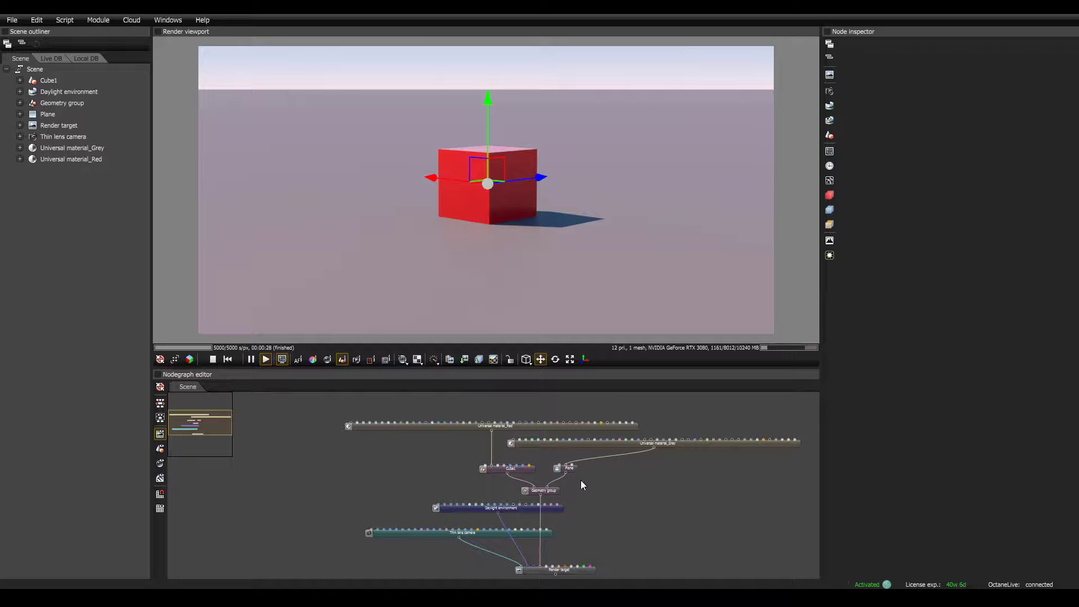
{"action": "middle_click_drag", "start_coordinate": [586, 481], "coordinate": [587, 469]}
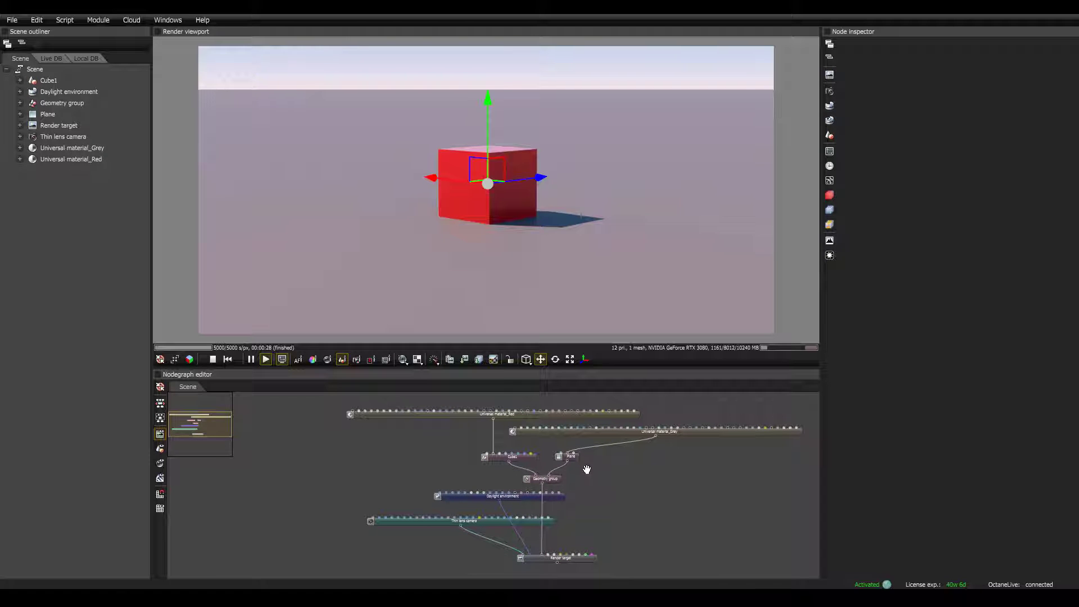
{"action": "left_click", "coordinate": [12, 18]}
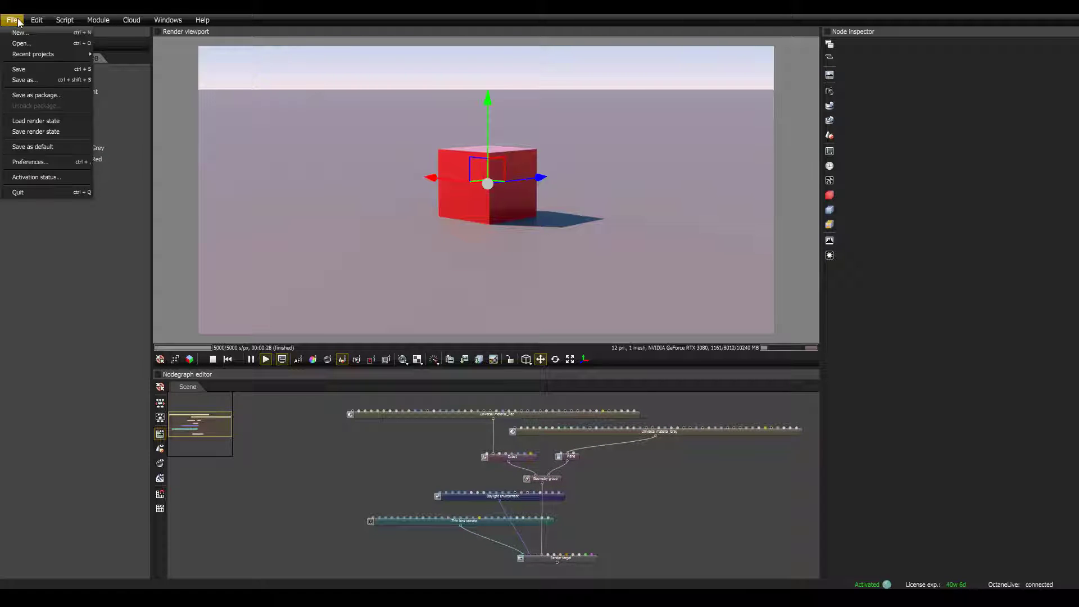
{"action": "left_click", "coordinate": [40, 147]}
{"action": "left_click", "coordinate": [517, 326]}
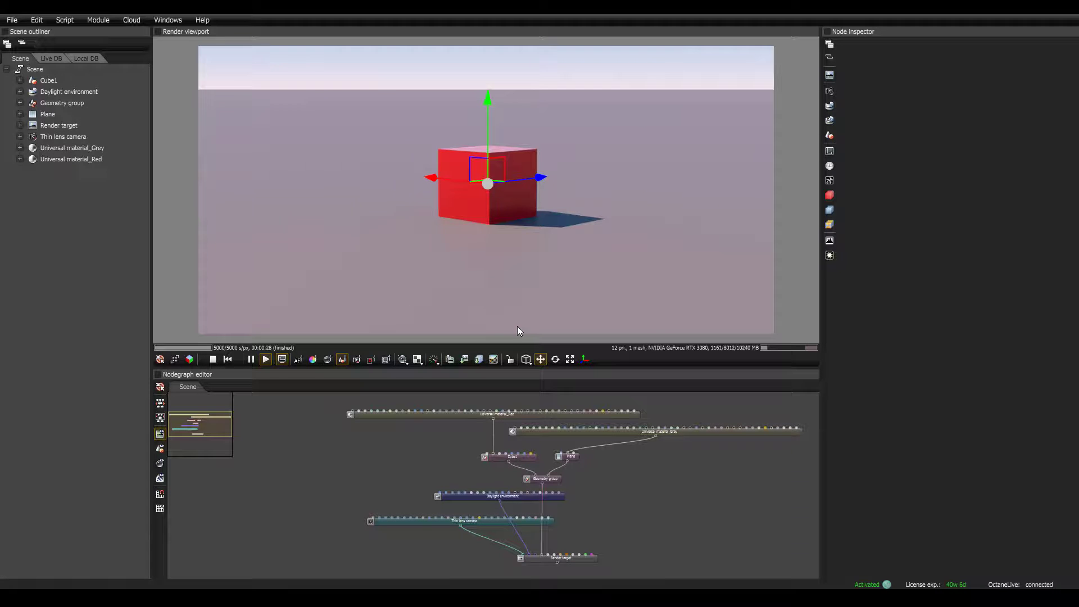
Step: Start a new scene from the File menu, answering the save-changes prompt
{"action": "left_click", "coordinate": [12, 20]}
{"action": "left_click", "coordinate": [18, 28]}
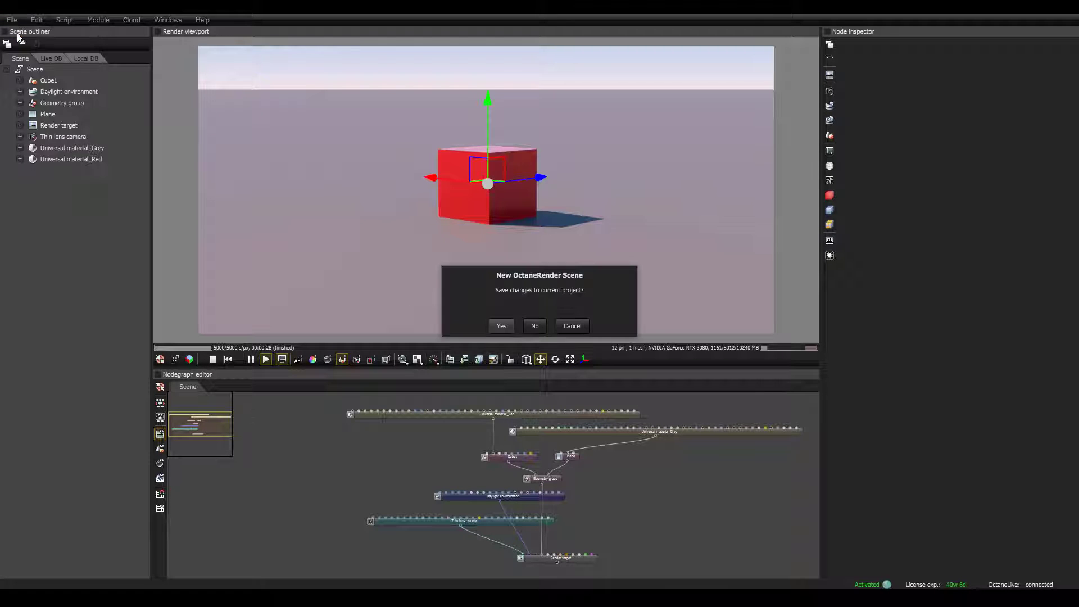
{"action": "left_click", "coordinate": [534, 326]}
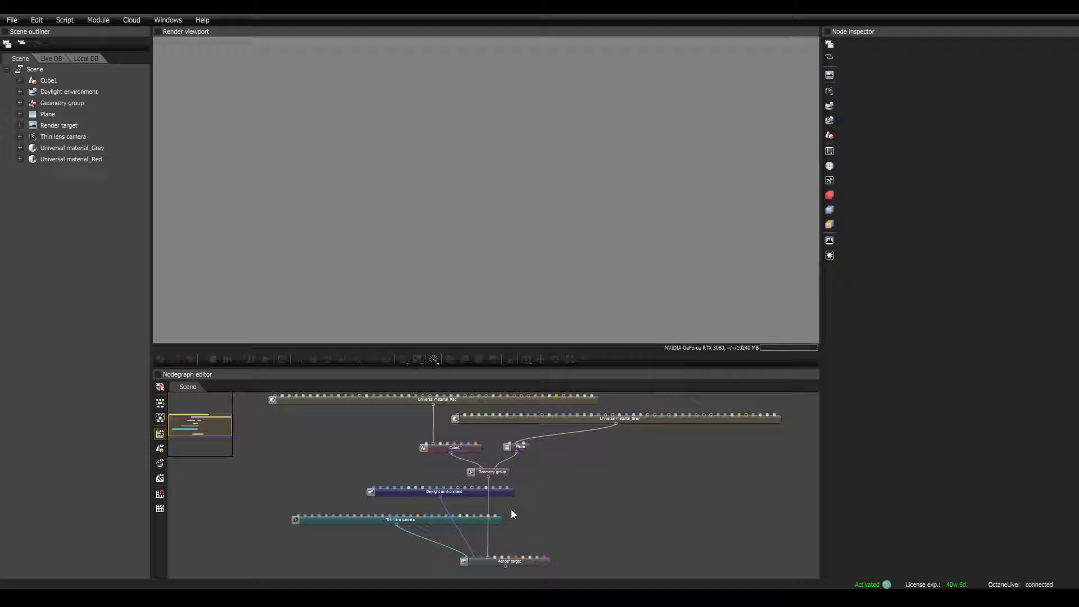
Step: Orbit the Render target's camera downward to view the red cube and its shadow from above
{"action": "left_click", "coordinate": [503, 561]}
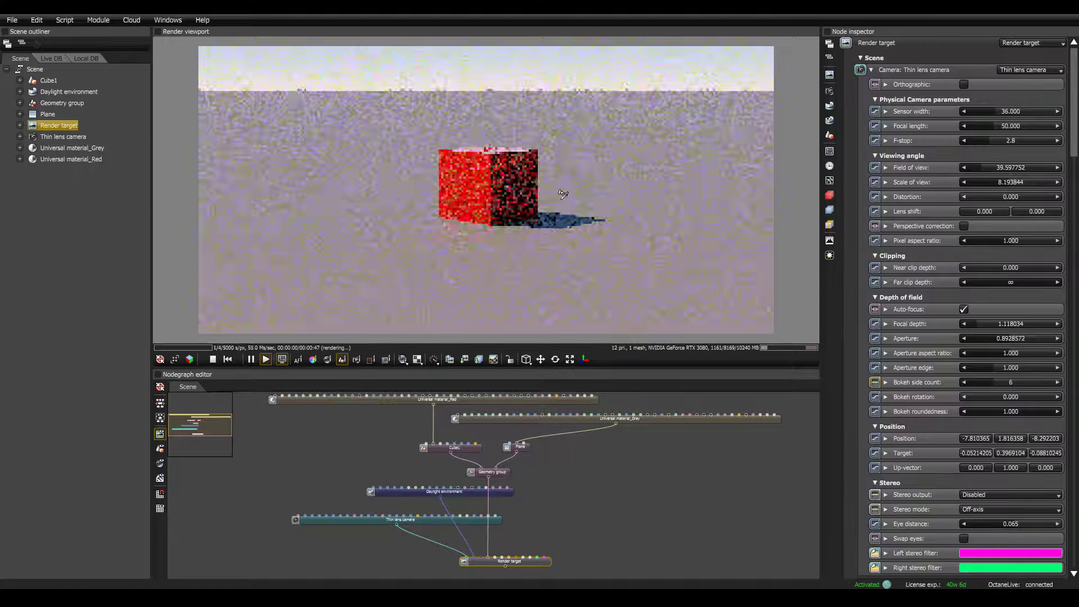
{"action": "left_click_drag", "start_coordinate": [462, 225], "coordinate": [458, 315]}
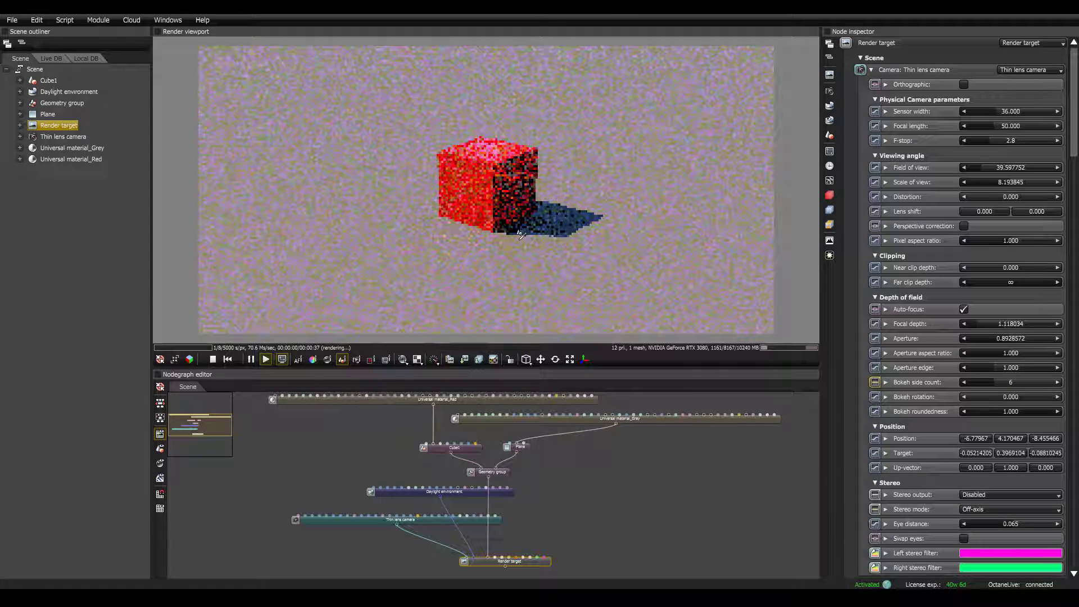
{"action": "scroll", "coordinate": [546, 492], "scroll_direction": "up", "scroll_amount": 1}
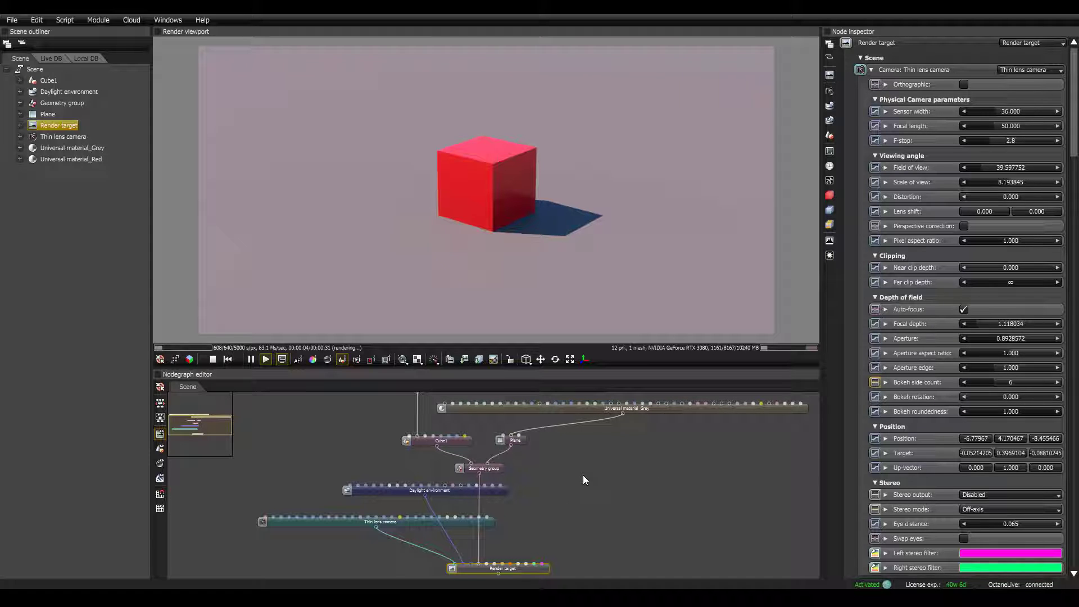
{"action": "scroll", "coordinate": [517, 422], "scroll_direction": "right", "scroll_amount": 1}
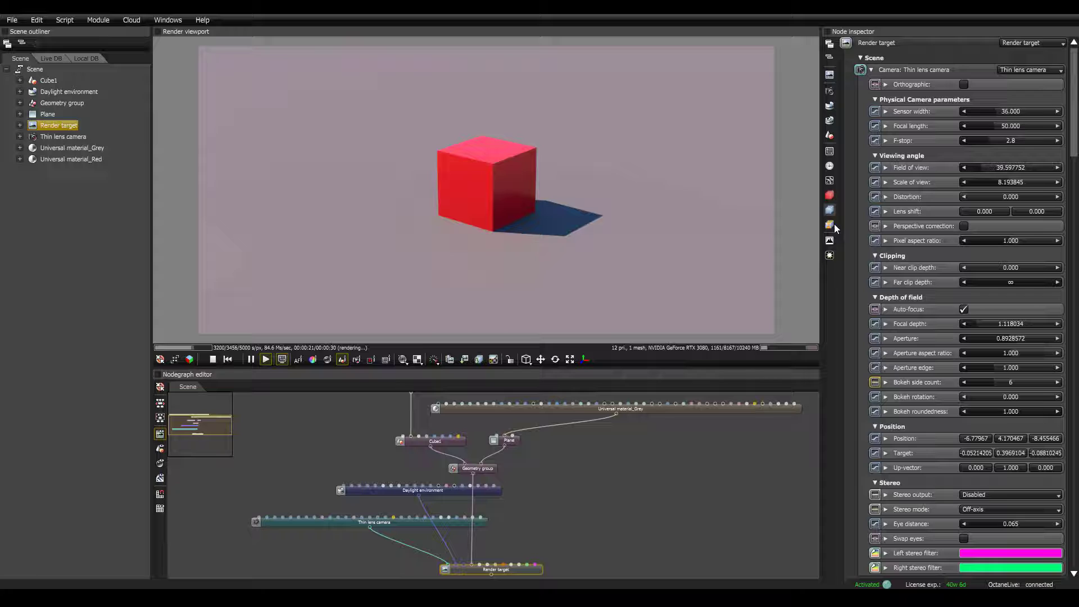
Step: Switch the render kernel to Path tracing
{"action": "left_click", "coordinate": [830, 181]}
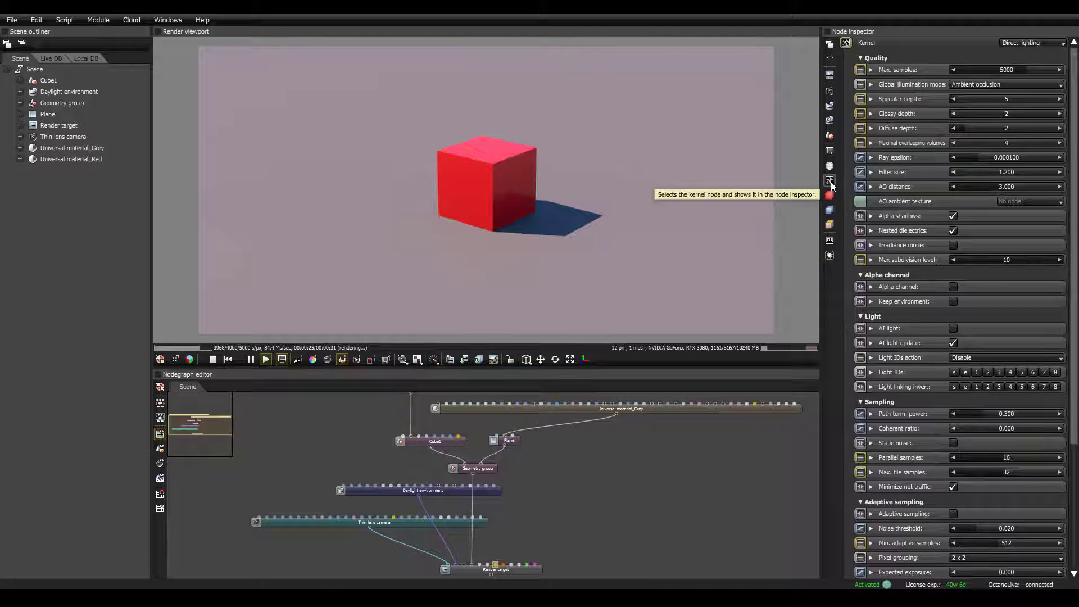
{"action": "left_click", "coordinate": [1017, 44]}
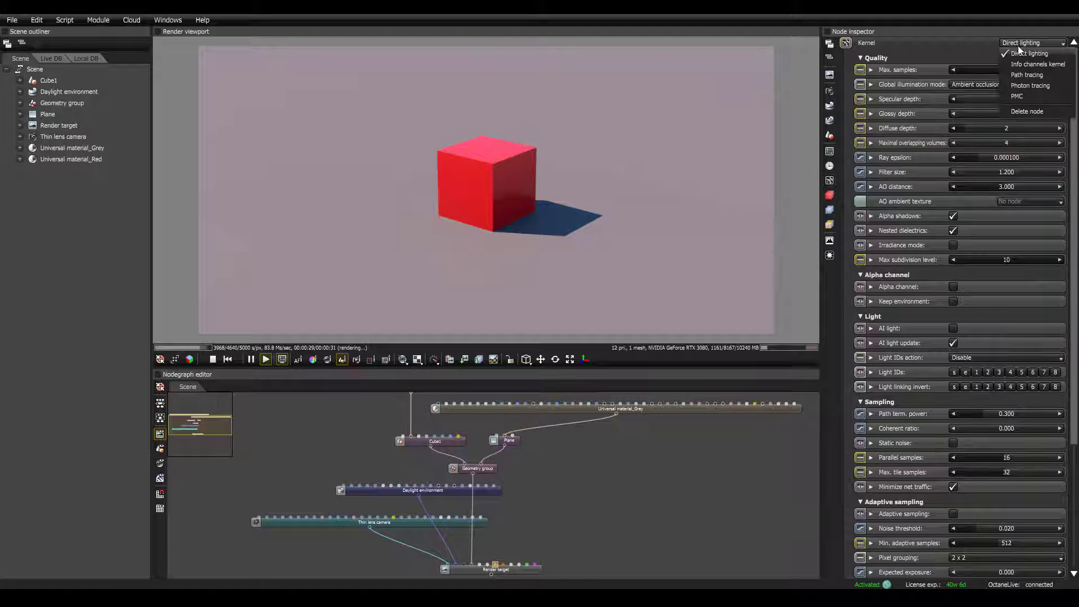
{"action": "left_click", "coordinate": [1038, 74]}
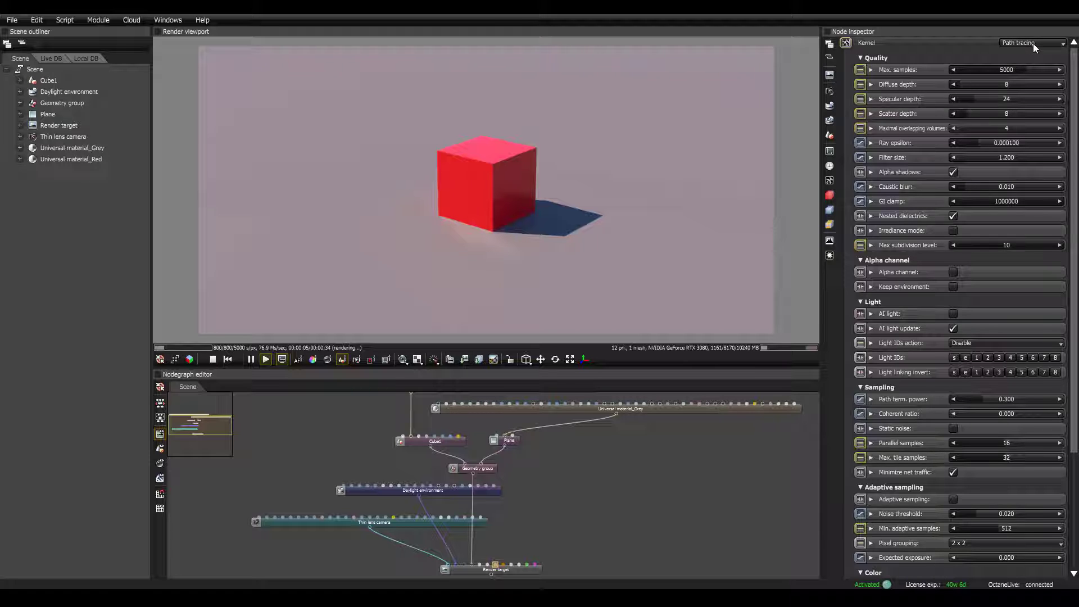
Step: Save the scene as the default project again, confirming the overwrite
{"action": "left_click", "coordinate": [20, 22]}
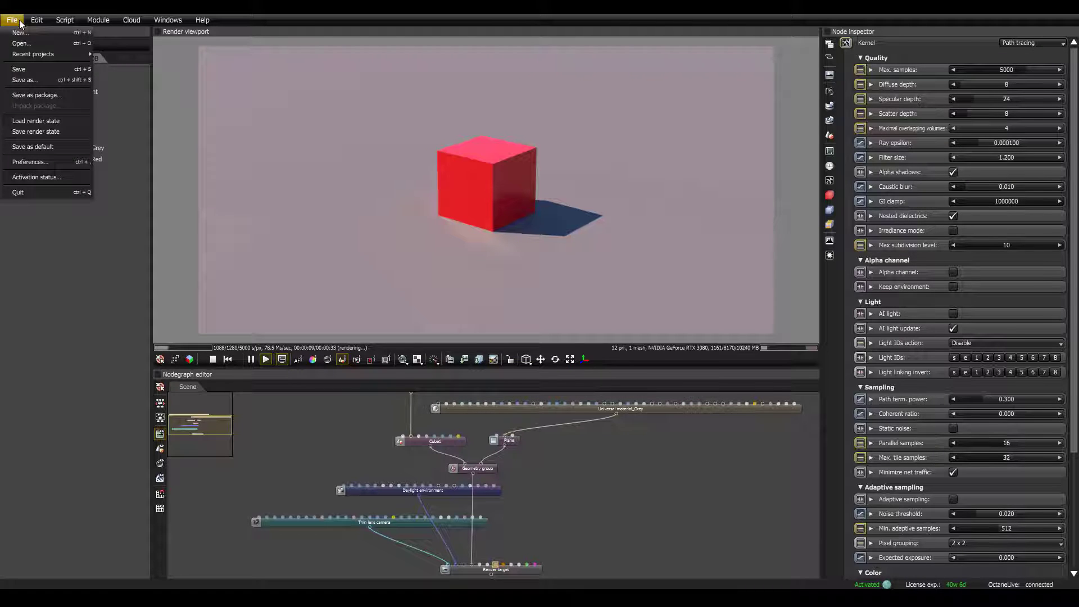
{"action": "left_click", "coordinate": [22, 146]}
{"action": "left_click", "coordinate": [523, 326]}
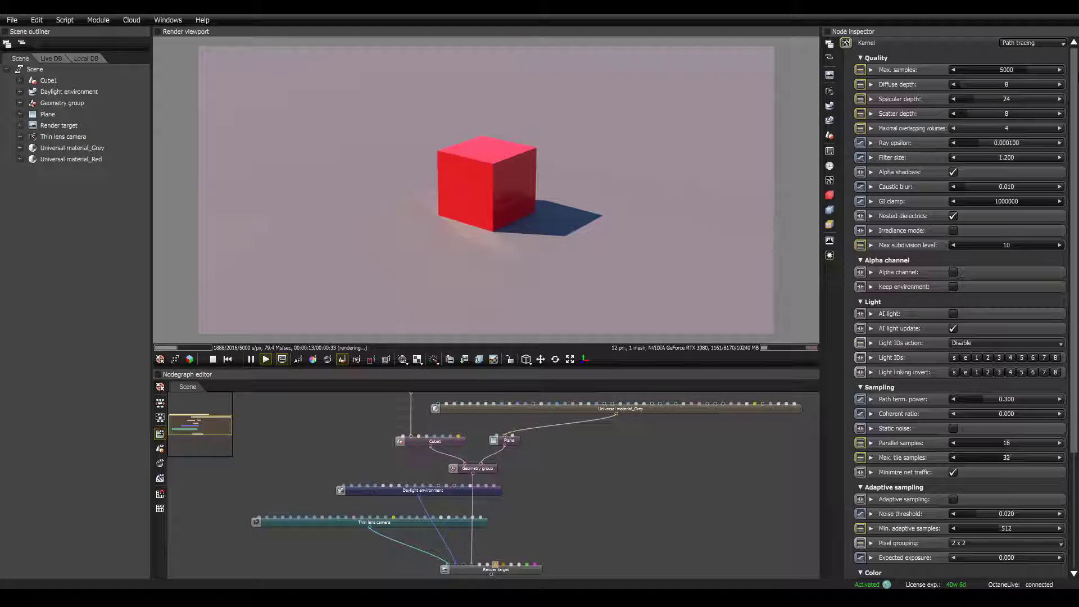
Step: Tilt the camera to reveal horizon and sky, widen the render view, and select the Geometry group
{"action": "left_click_drag", "start_coordinate": [500, 236], "coordinate": [500, 257]}
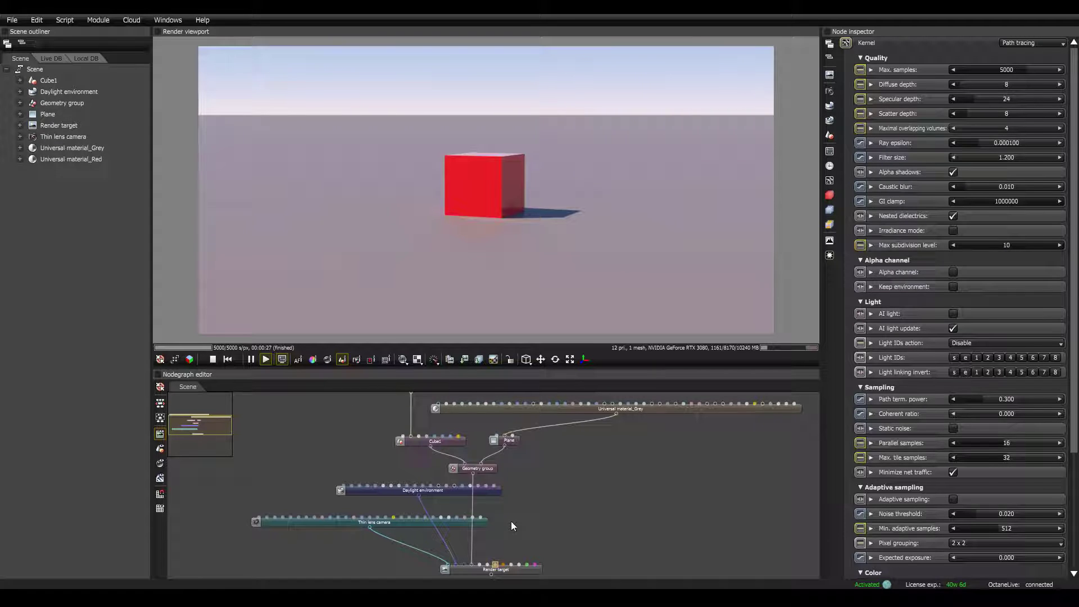
{"action": "left_click_drag", "start_coordinate": [151, 225], "coordinate": [130, 225]}
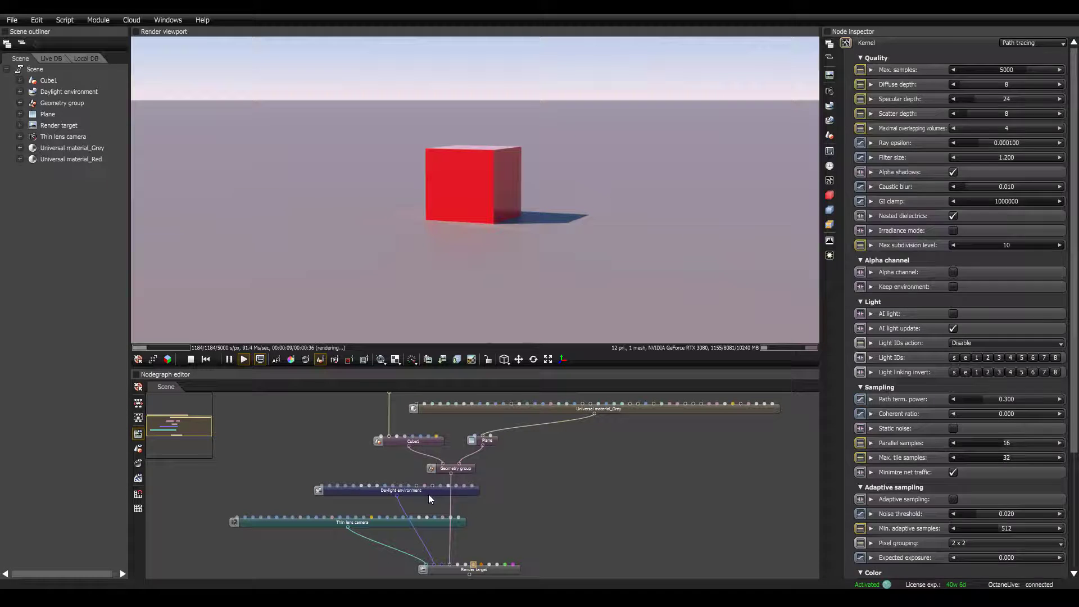
{"action": "left_click", "coordinate": [450, 488]}
{"action": "left_click", "coordinate": [462, 470]}
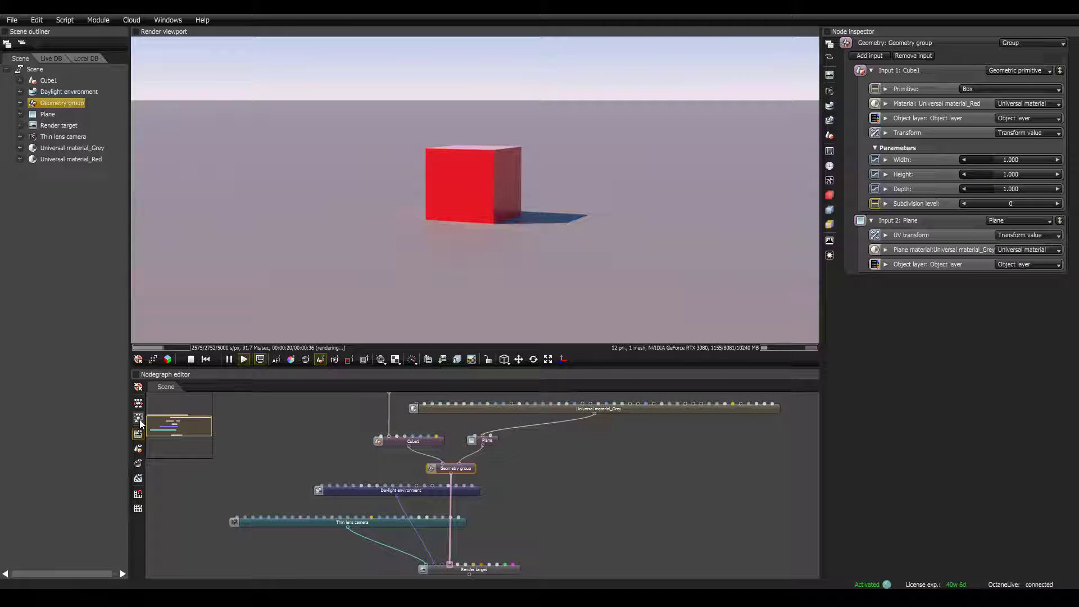
Step: Collapse the group's parameters, show the Film settings, and start a film render region
{"action": "left_click", "coordinate": [830, 59]}
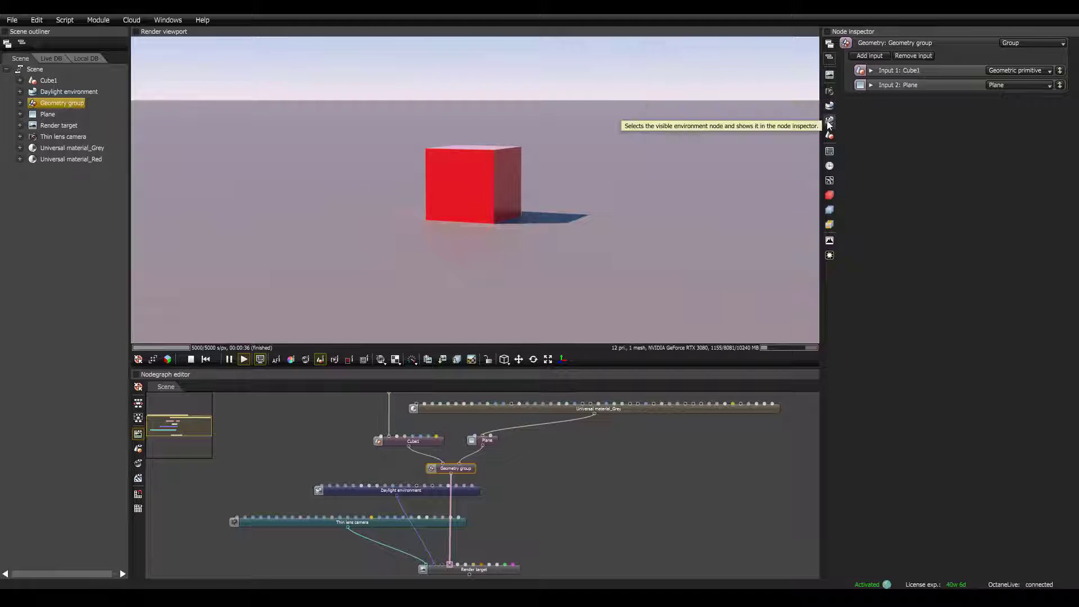
{"action": "left_click", "coordinate": [830, 153]}
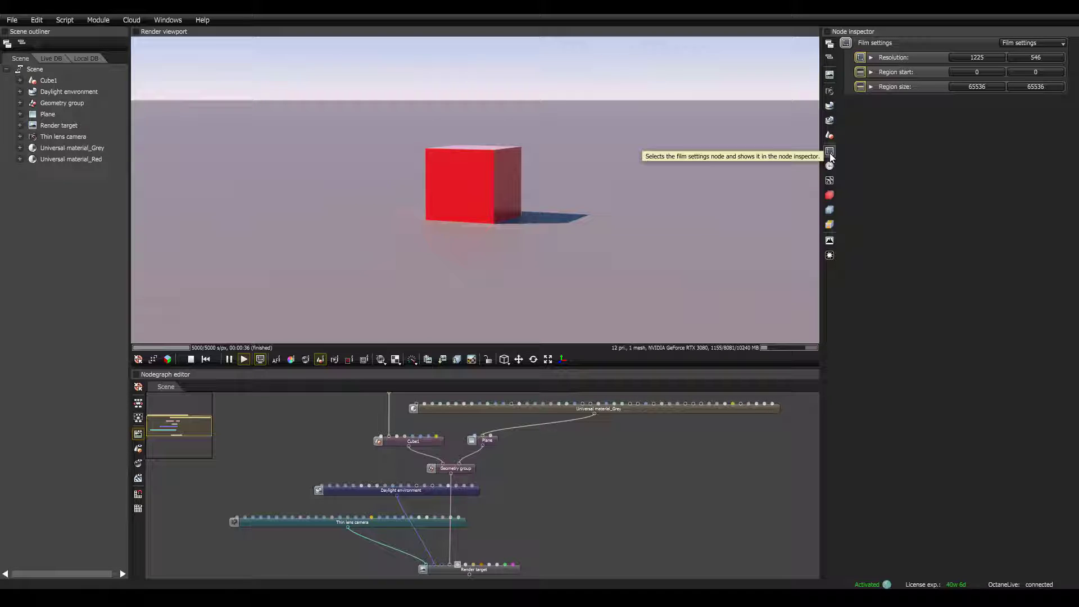
{"action": "left_click", "coordinate": [260, 360]}
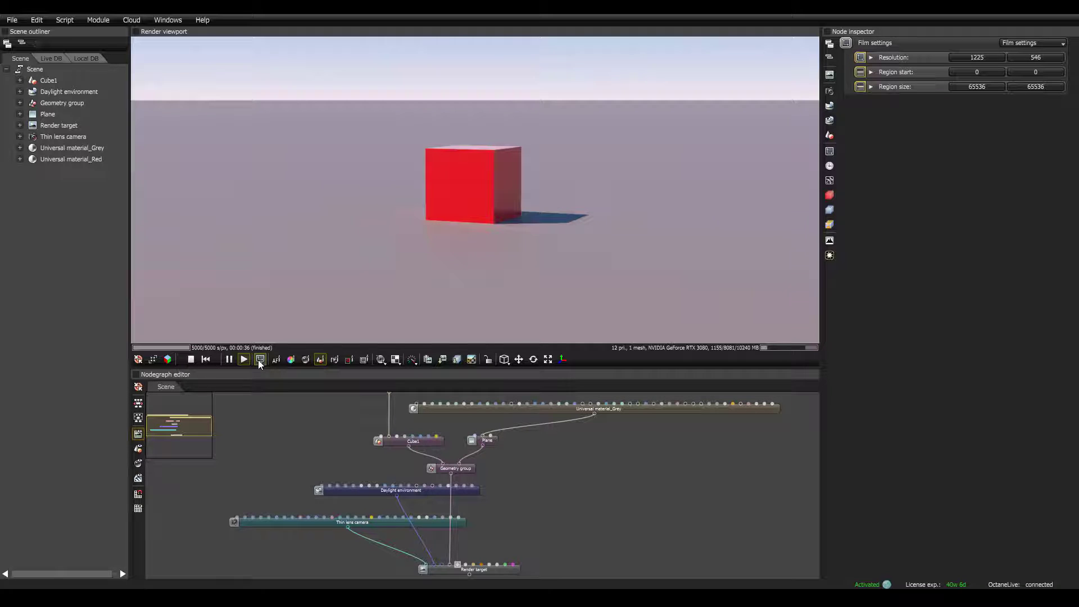
Step: Review the Animation and path tracing Kernel settings, then show the Thin lens camera's parameters
{"action": "left_click", "coordinate": [829, 164]}
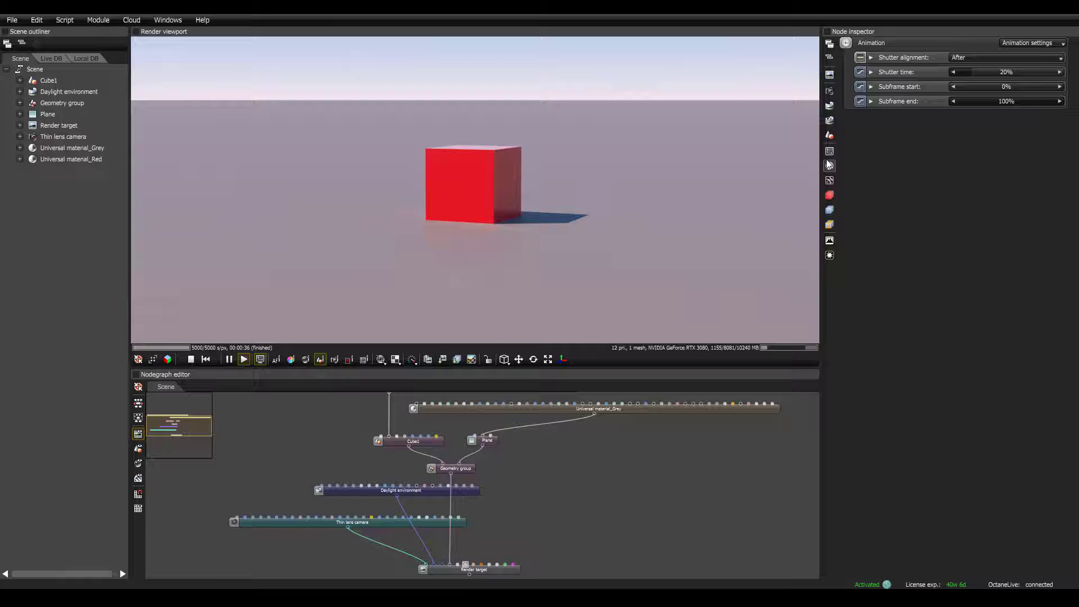
{"action": "left_click", "coordinate": [830, 180]}
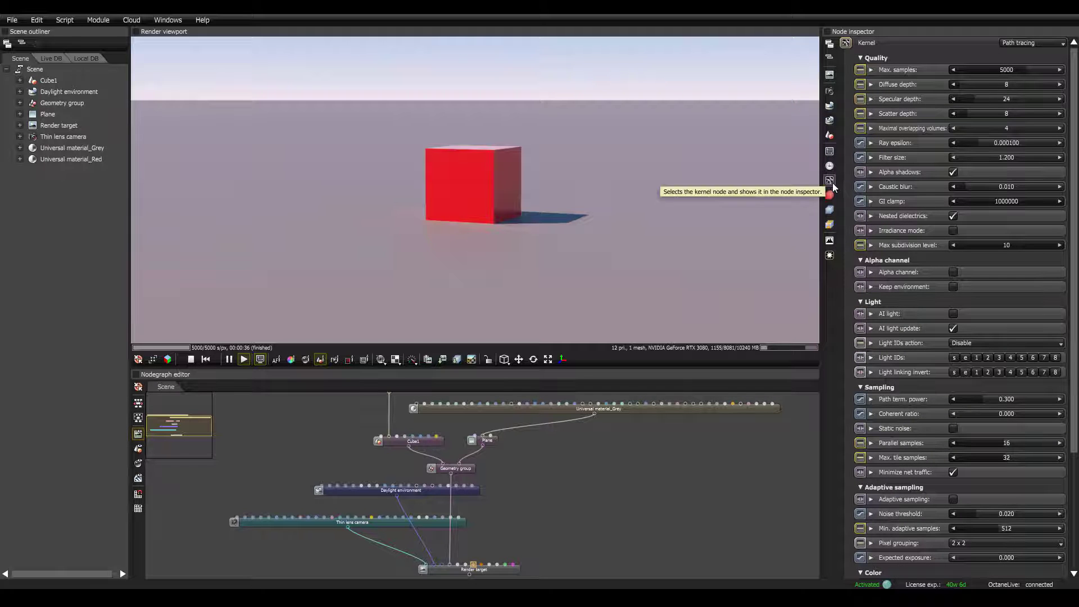
{"action": "left_click", "coordinate": [827, 106]}
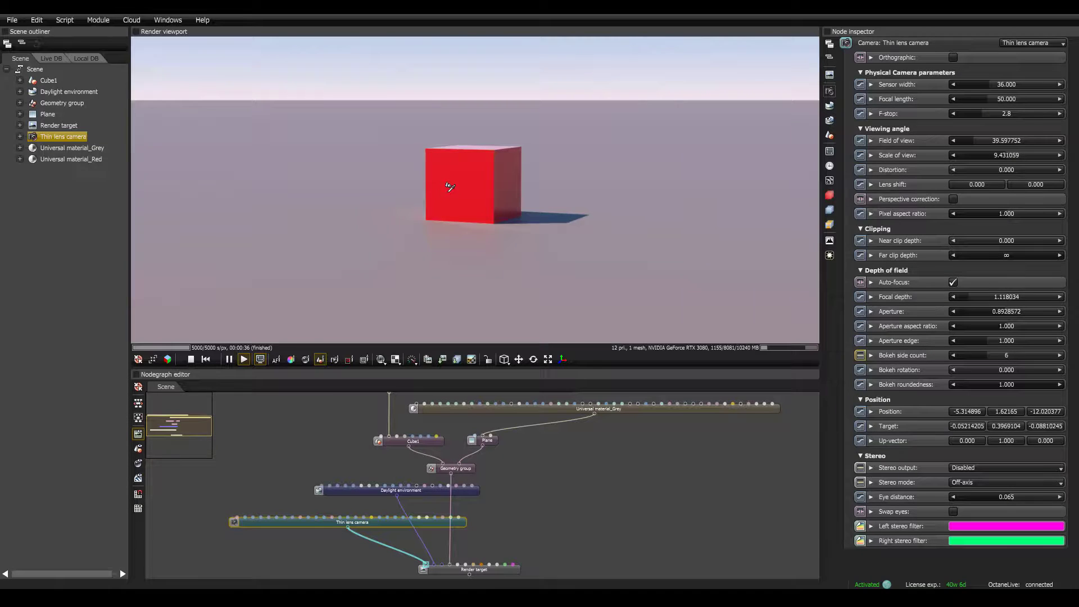
Step: Orbit the Thin lens camera around the red cube to a new viewpoint
{"action": "left_click_drag", "start_coordinate": [452, 191], "coordinate": [618, 146]}
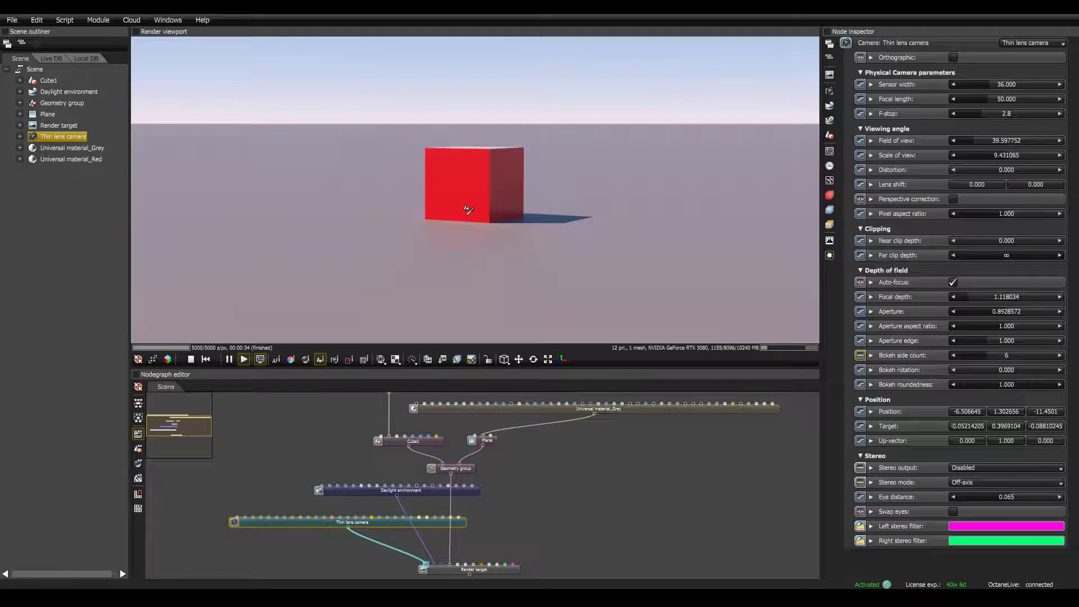
Step: Open Preferences and review the Controls mouse navigation settings, ending on the Keyboard shortcuts list
{"action": "left_click", "coordinate": [12, 20]}
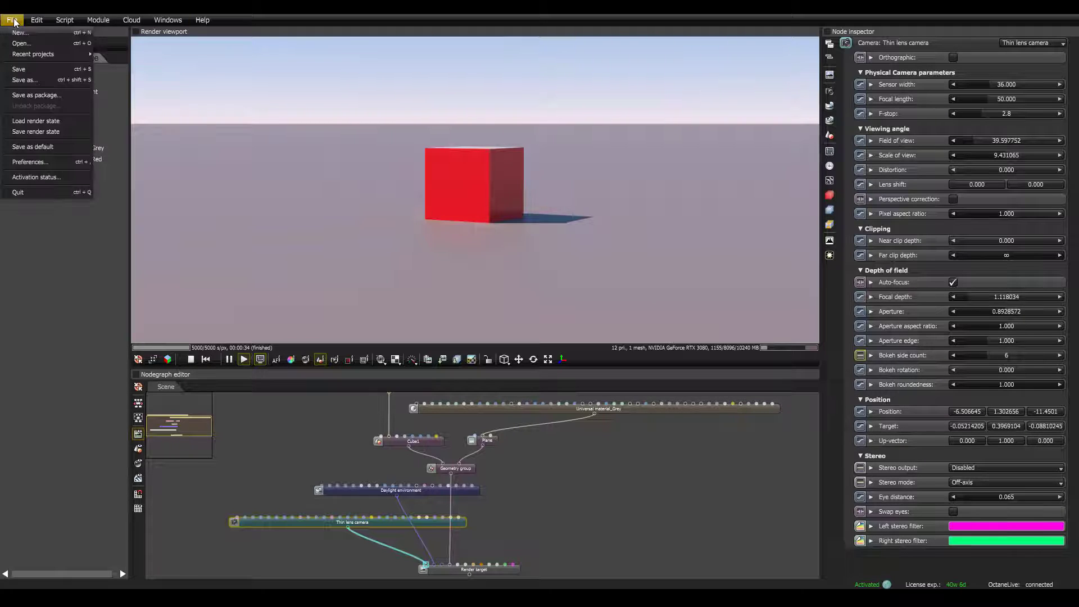
{"action": "left_click", "coordinate": [24, 161]}
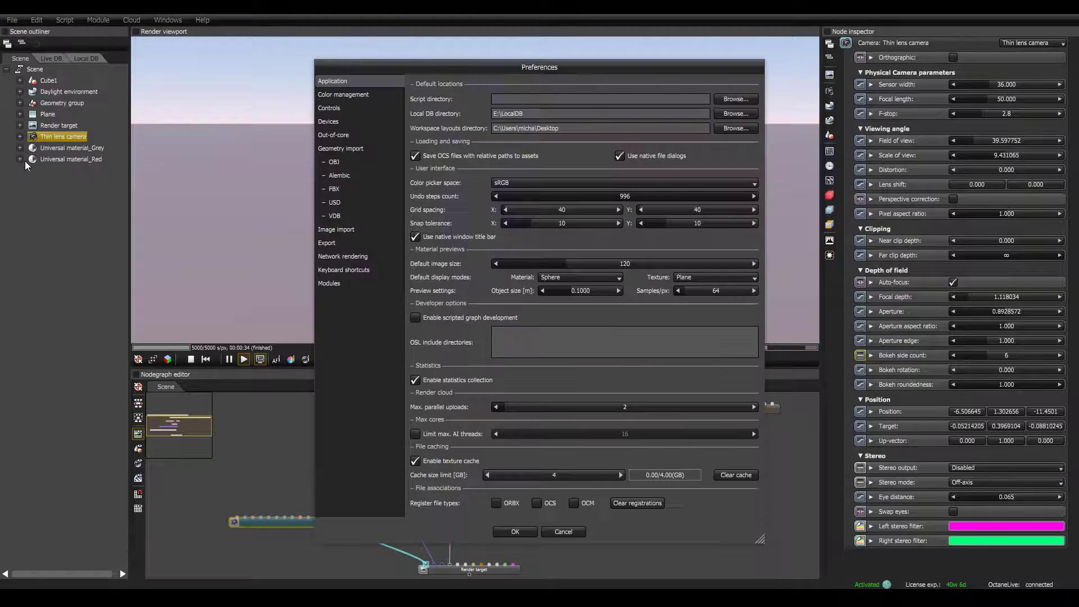
{"action": "left_click", "coordinate": [335, 109]}
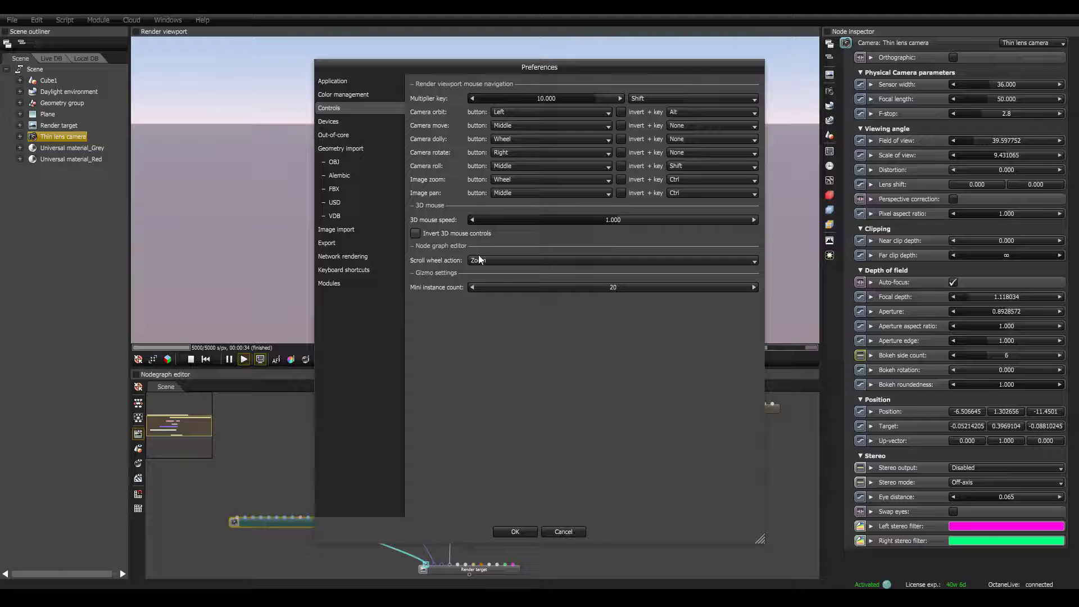
{"action": "left_click", "coordinate": [343, 270]}
{"action": "scroll", "coordinate": [588, 368], "scroll_direction": "down", "scroll_amount": 3}
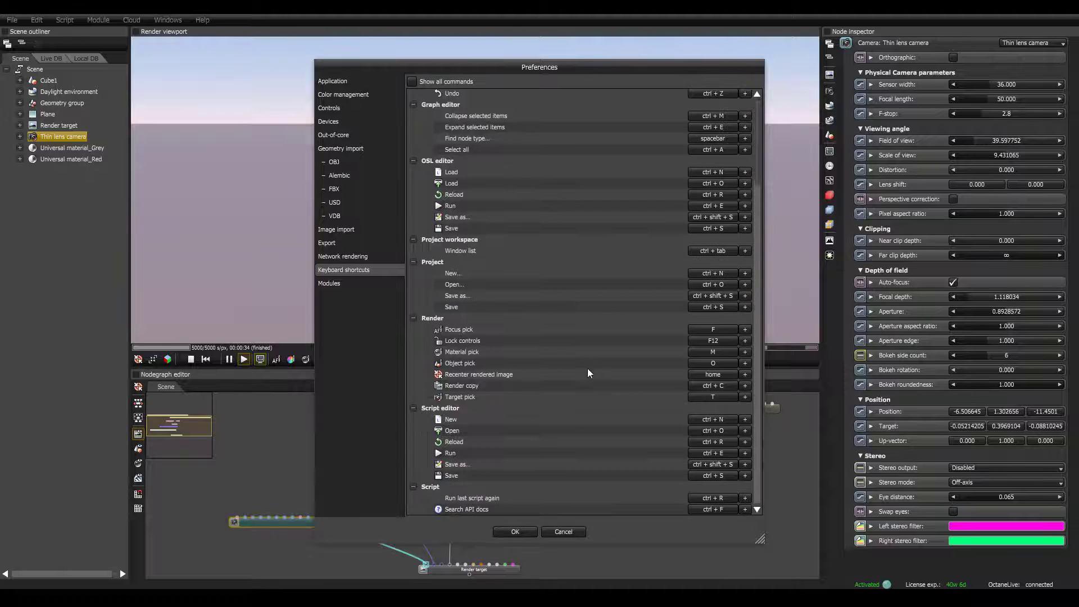
{"action": "scroll", "coordinate": [588, 371], "scroll_direction": "up", "scroll_amount": 3}
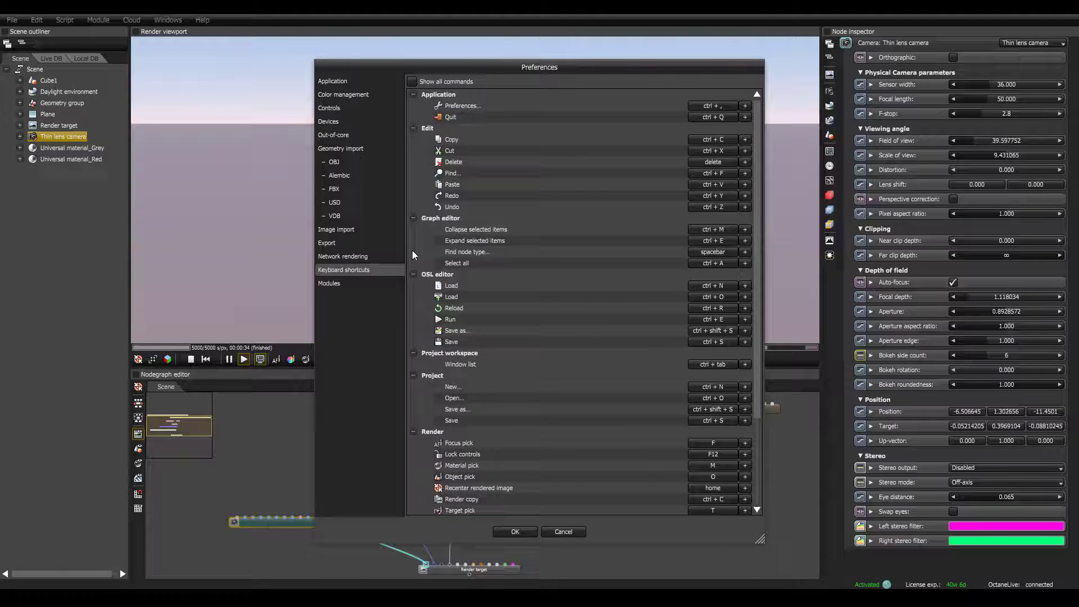
{"action": "left_click", "coordinate": [329, 108]}
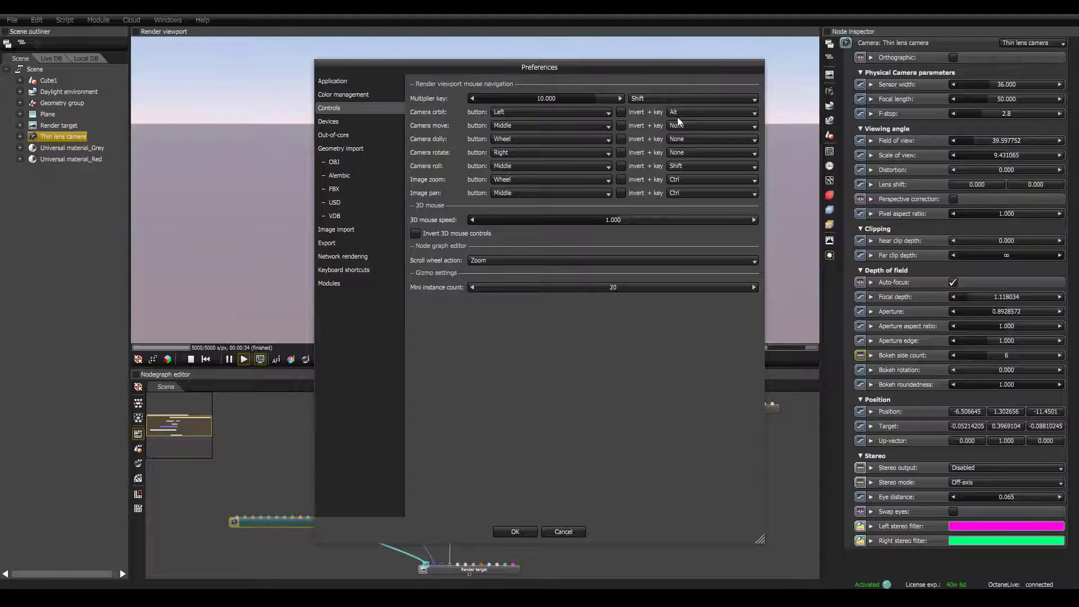
{"action": "left_click", "coordinate": [343, 270]}
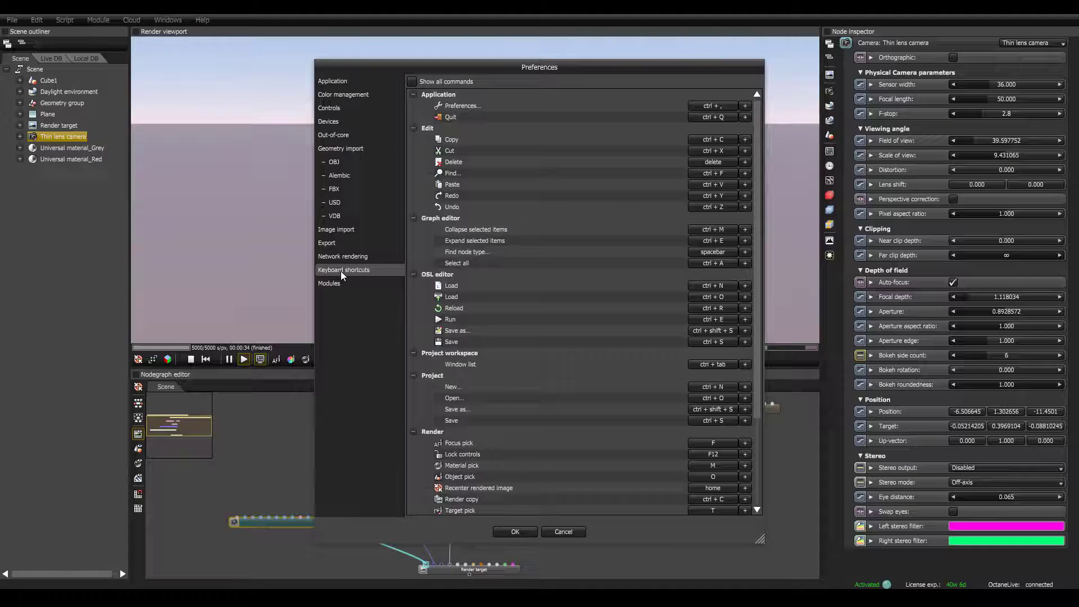
Step: Show all commands and assign W to Move, E to Rotate and R to Scale gizmo toggles
{"action": "left_click", "coordinate": [412, 82]}
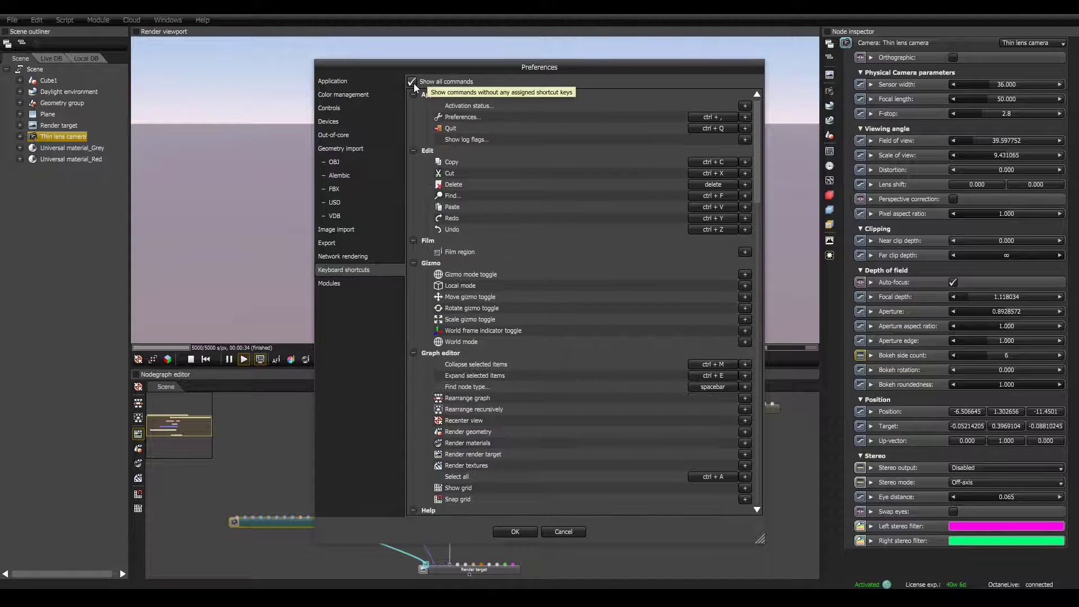
{"action": "scroll", "coordinate": [478, 366], "scroll_direction": "down", "scroll_amount": 10}
{"action": "scroll", "coordinate": [472, 439], "scroll_direction": "up", "scroll_amount": 10}
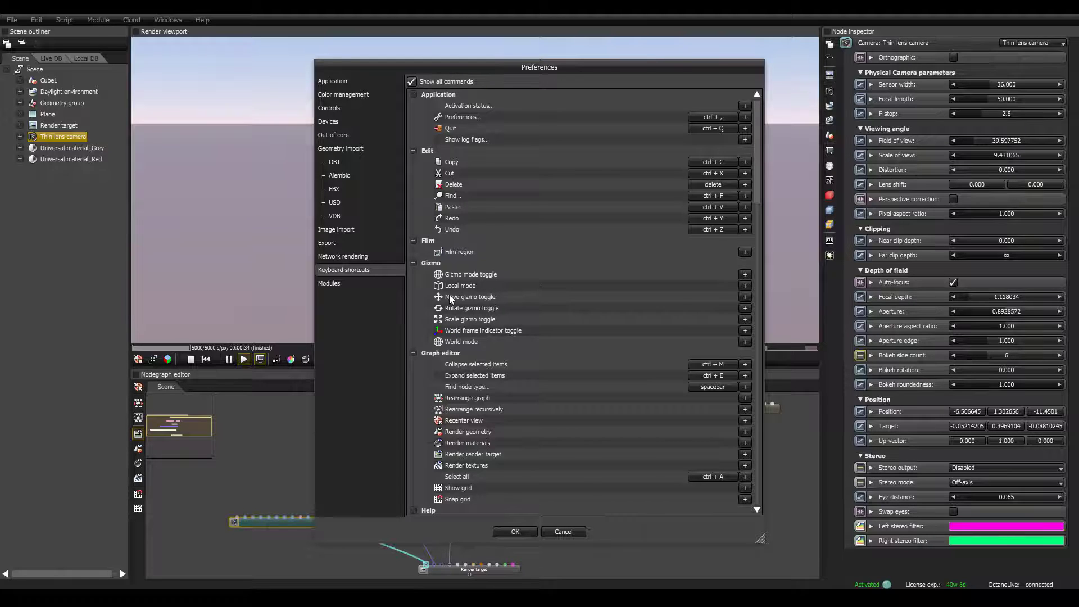
{"action": "left_click", "coordinate": [741, 298]}
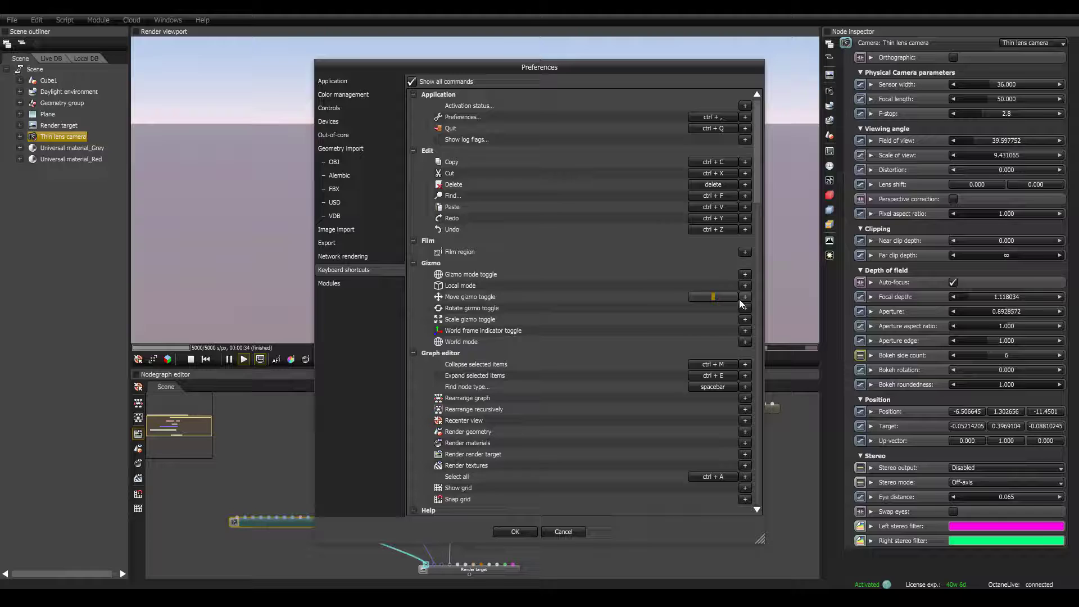
{"action": "key", "text": "w"}
{"action": "left_click", "coordinate": [745, 308]}
{"action": "key", "text": "e"}
{"action": "left_click", "coordinate": [745, 319]}
{"action": "key", "text": "r"}
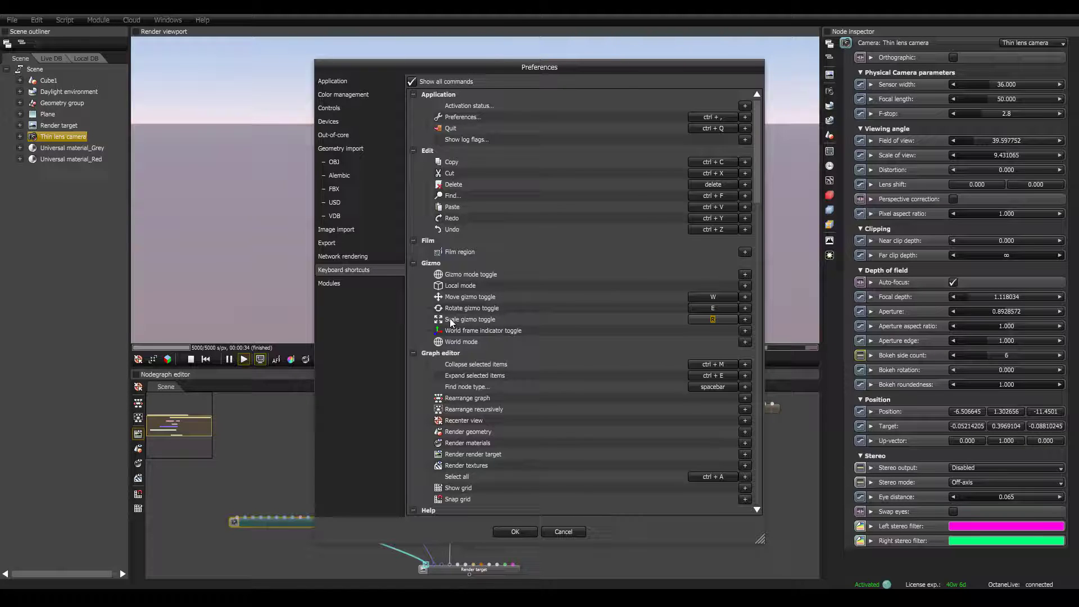
{"action": "scroll", "coordinate": [554, 222], "scroll_direction": "down", "scroll_amount": 10}
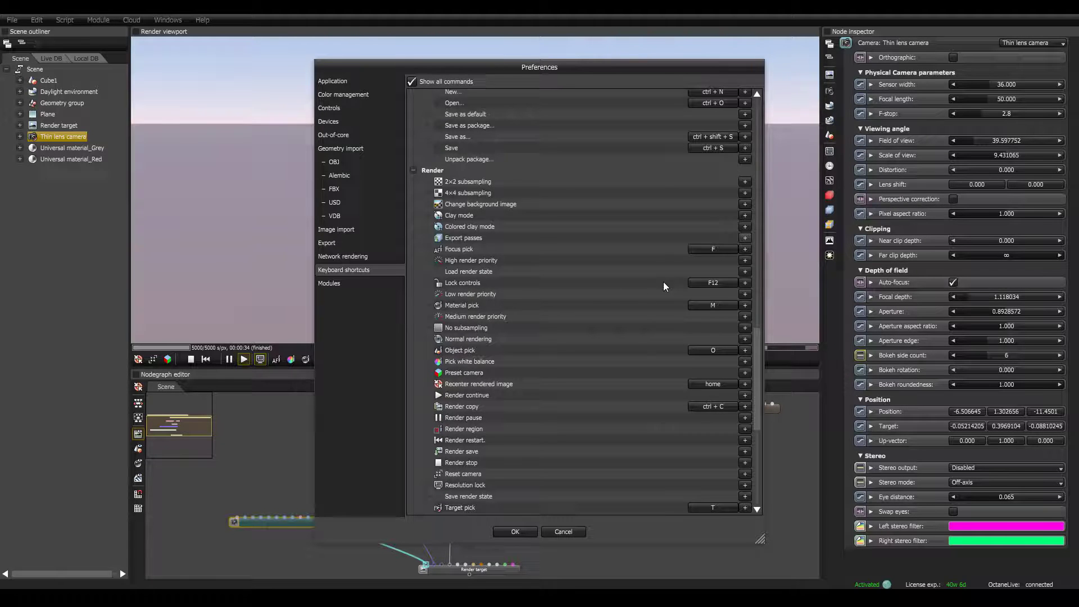
Step: Apply the new shortcuts and dolly the camera closer to the cube
{"action": "left_click", "coordinate": [515, 531]}
{"action": "scroll", "coordinate": [495, 207], "scroll_direction": "up", "scroll_amount": 6}
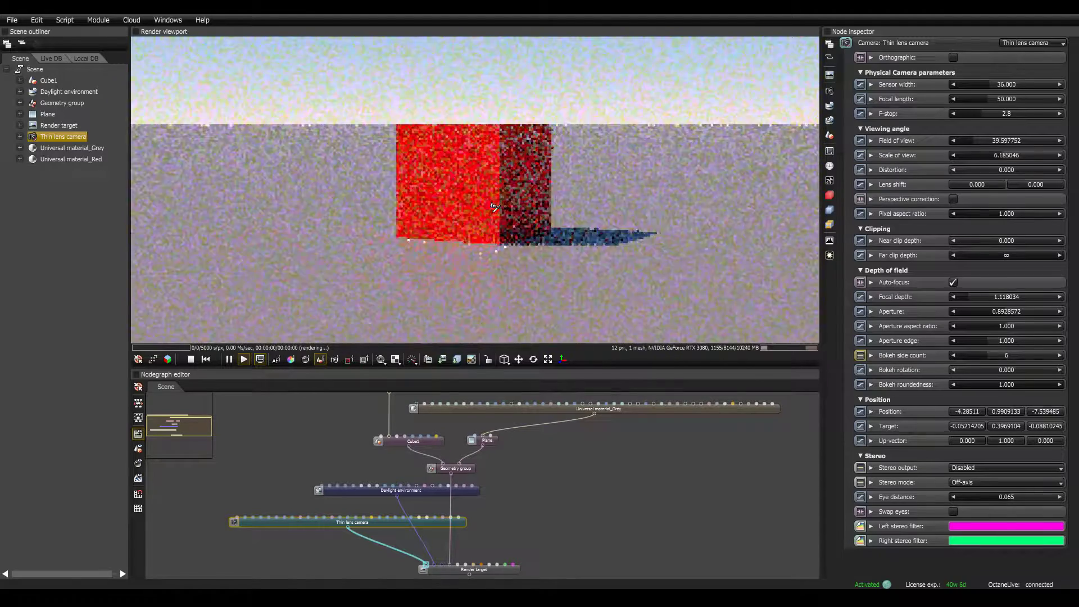
{"action": "scroll", "coordinate": [494, 207], "scroll_direction": "down", "scroll_amount": 1}
Step: Lock the viewport controls and reopen the keyboard shortcut preferences with Ctrl+comma
{"action": "left_click", "coordinate": [487, 358]}
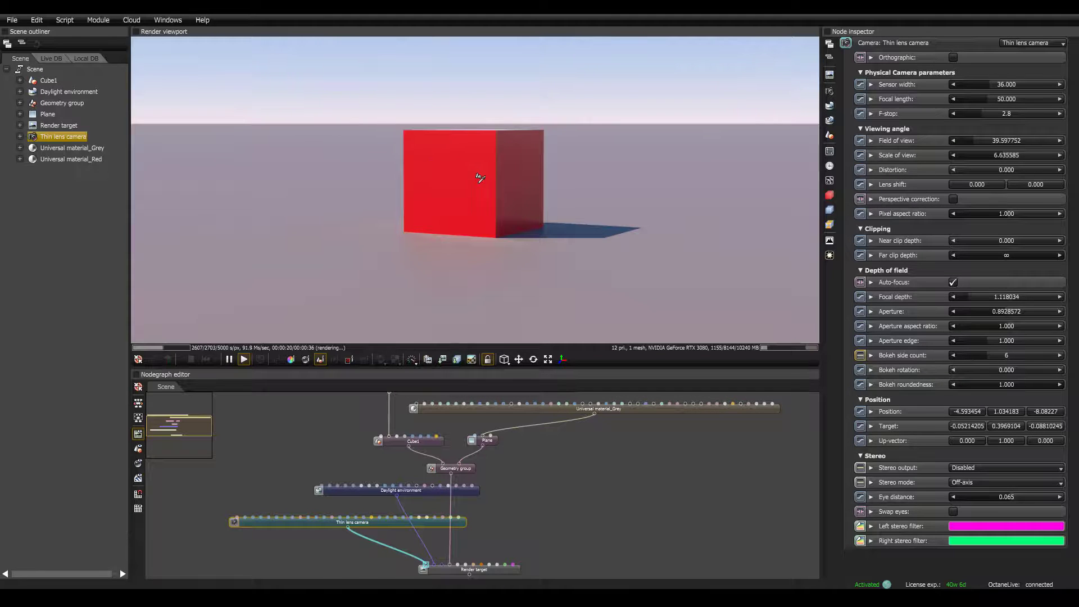
{"action": "left_click", "coordinate": [488, 360]}
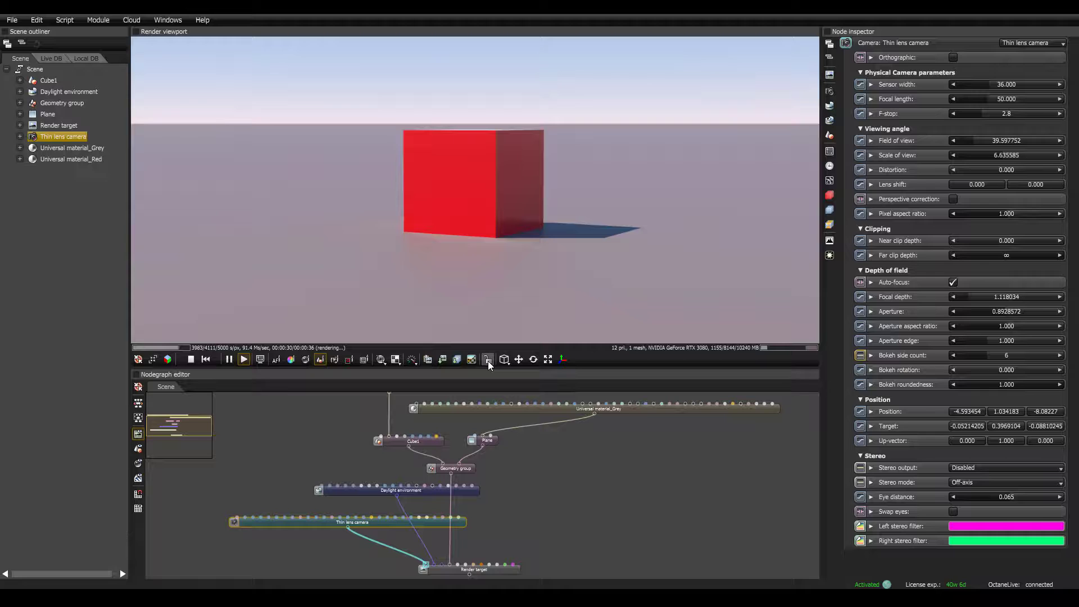
{"action": "left_click", "coordinate": [488, 361]}
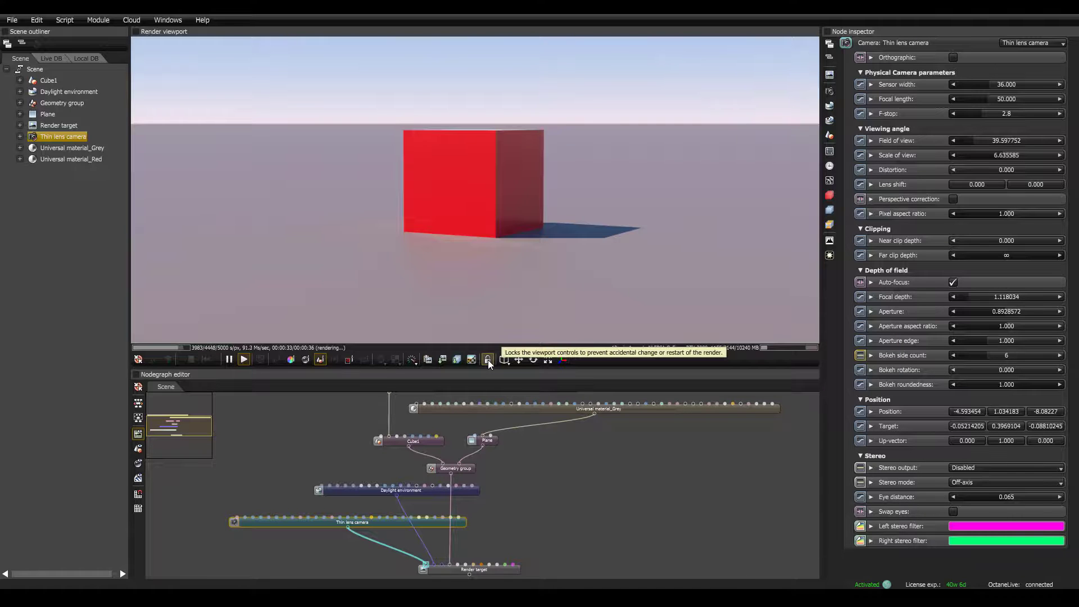
{"action": "key", "text": "ctrl+comma"}
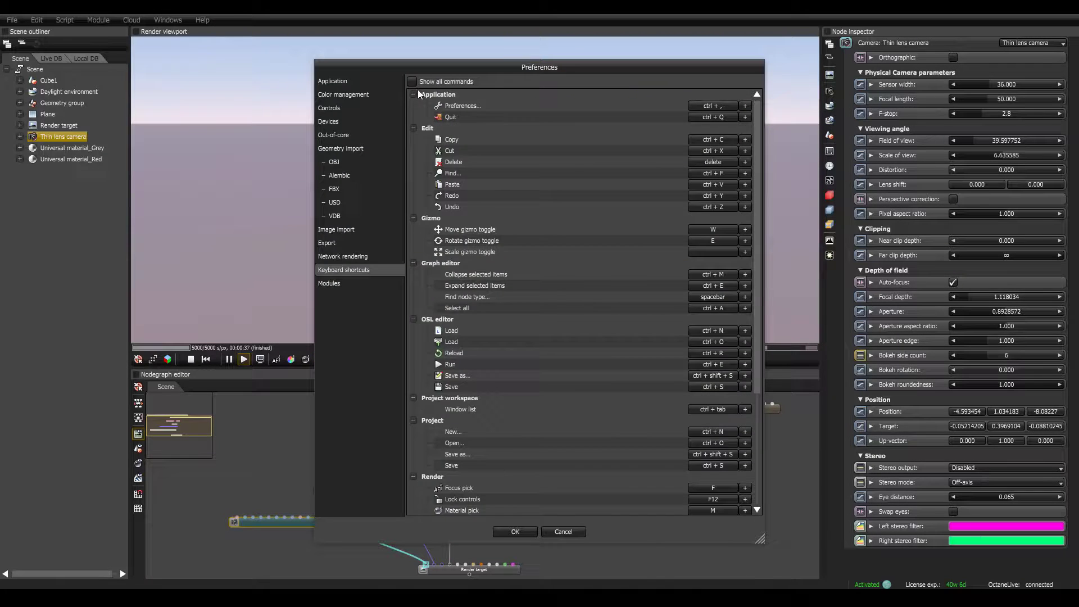
Step: List all assignable commands, scroll through the shortcut list, and close Preferences with OK
{"action": "left_click", "coordinate": [412, 81]}
{"action": "scroll", "coordinate": [476, 333], "scroll_direction": "down", "scroll_amount": 10}
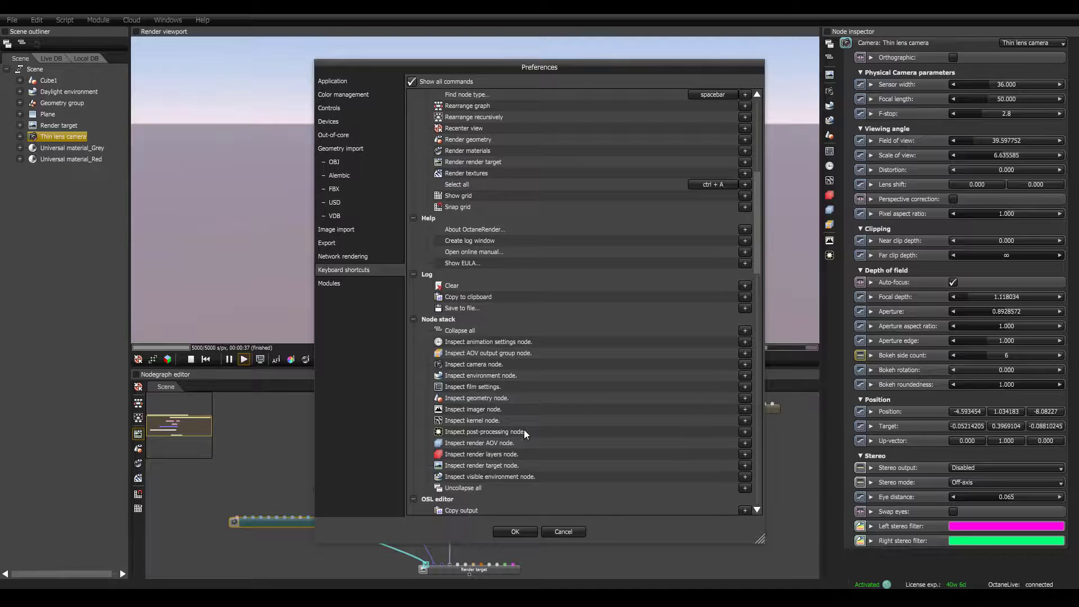
{"action": "scroll", "coordinate": [524, 433], "scroll_direction": "down", "scroll_amount": 15}
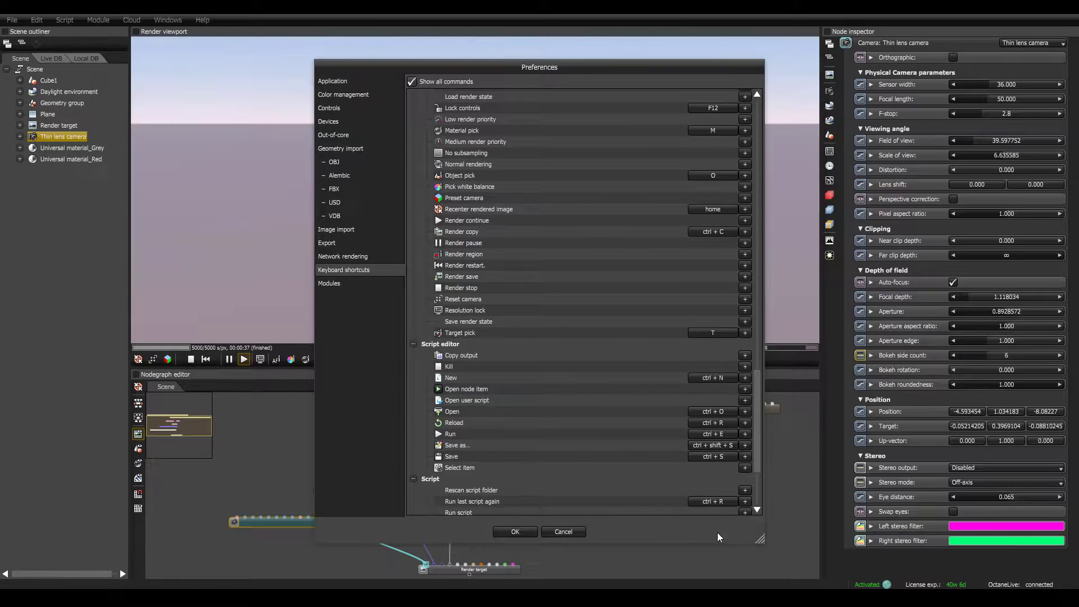
{"action": "scroll", "coordinate": [657, 501], "scroll_direction": "up", "scroll_amount": 4}
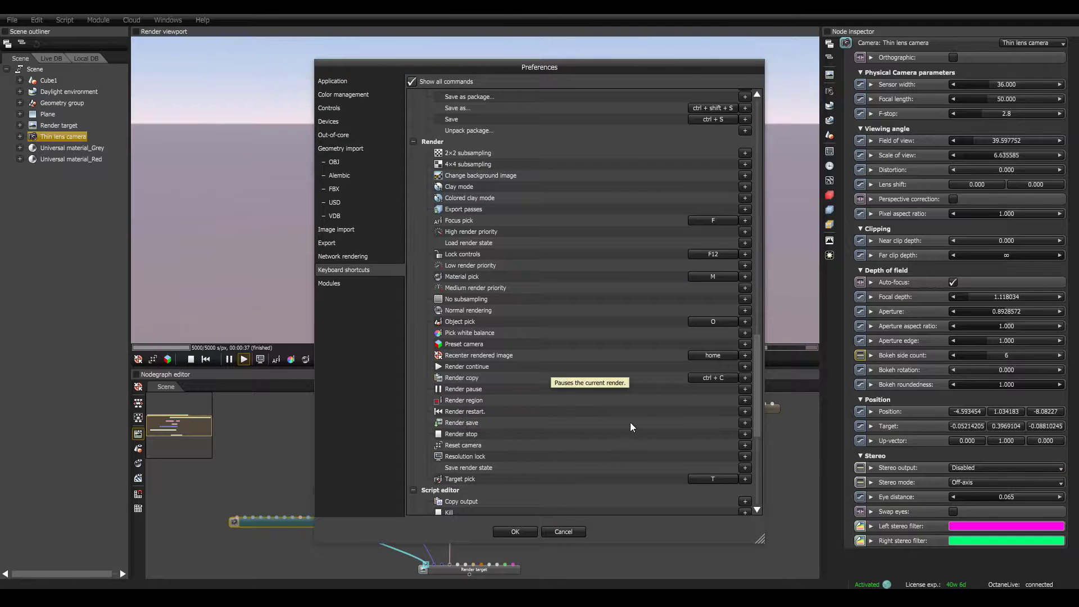
{"action": "left_click", "coordinate": [515, 531]}
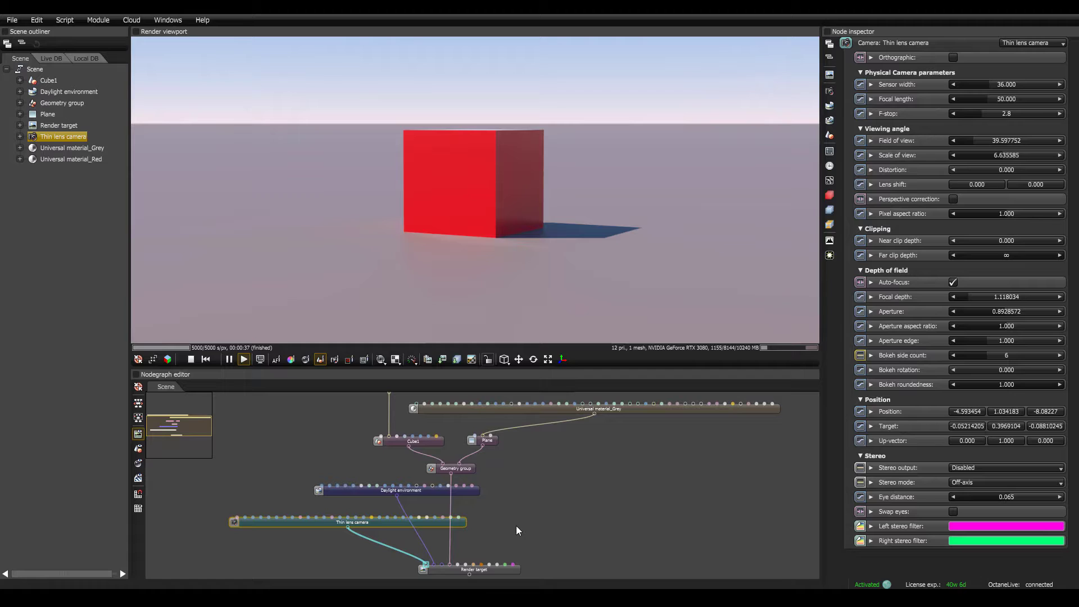